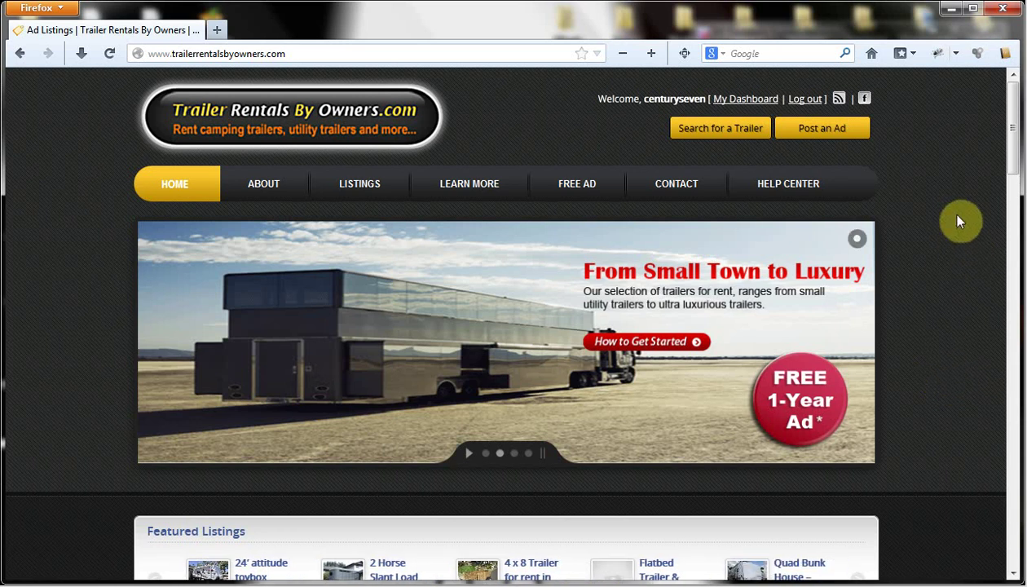
Go from the site dashboard into WordPress admin and open AdRotate's Manage Ads list.
left_click(738, 98)
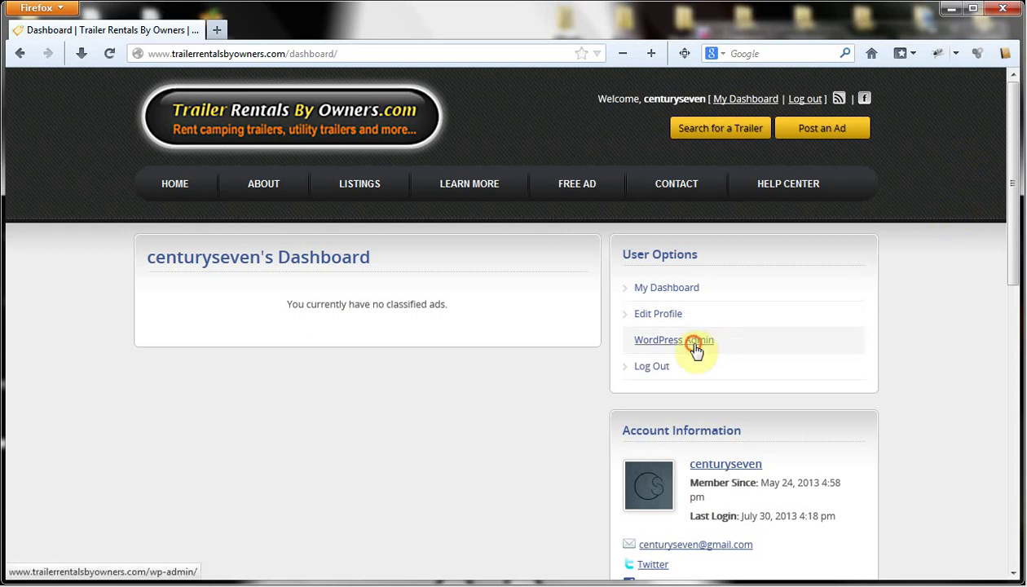
left_click(693, 342)
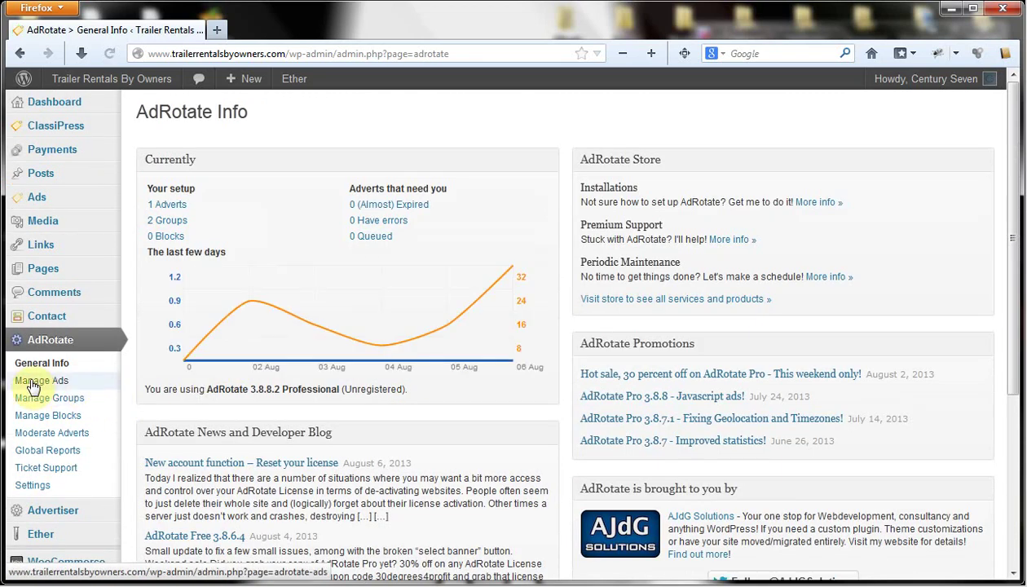
left_click(33, 386)
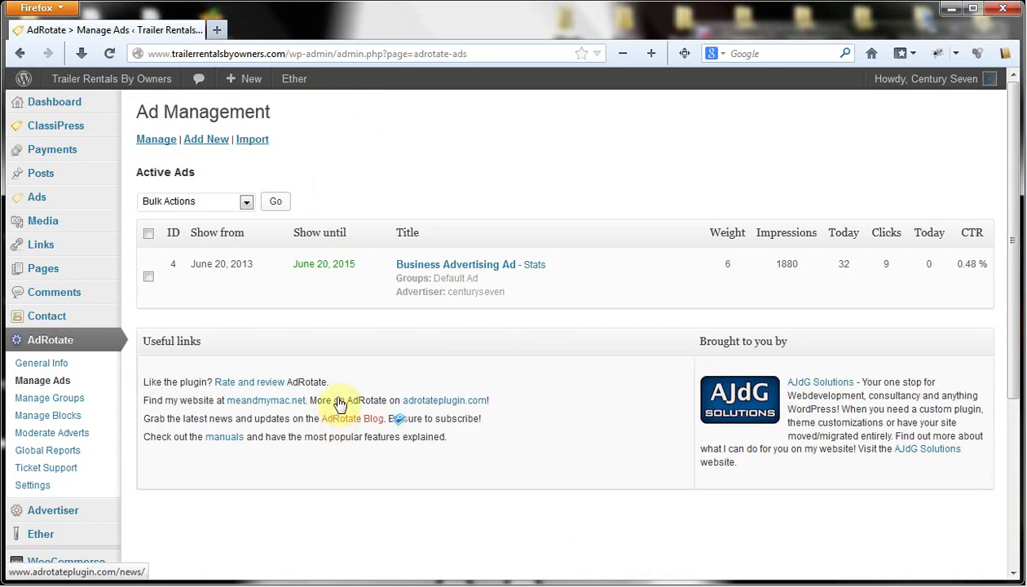
Create a new AdRotate ad titled 'Test Ad 1'.
left_click(208, 141)
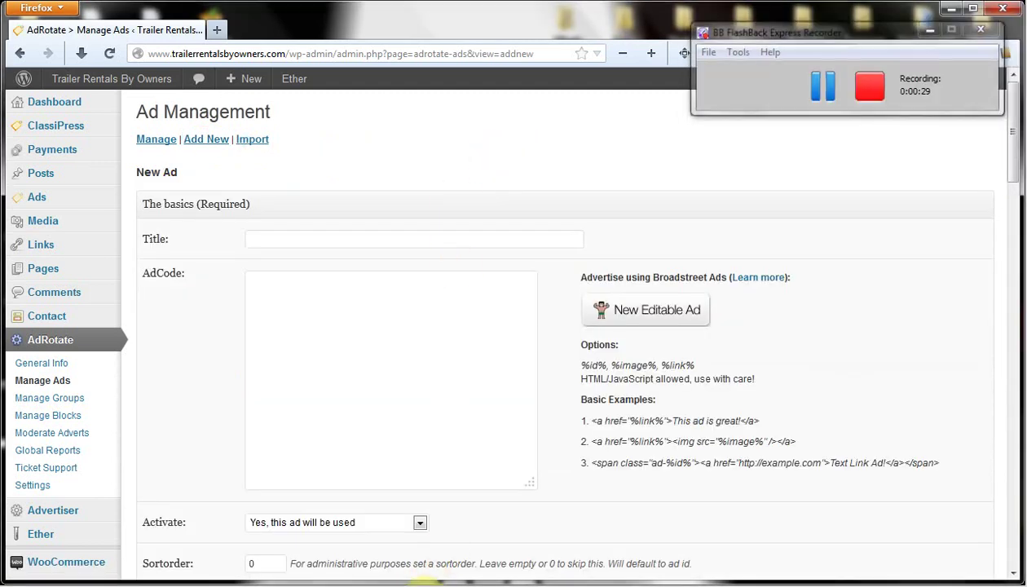
left_click(388, 234)
type("Test Ad 1")
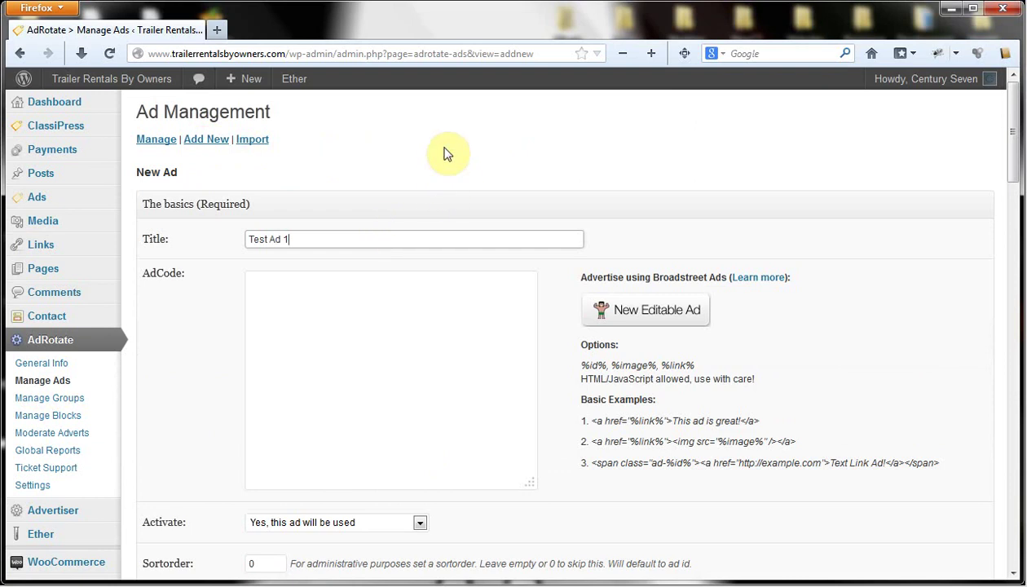
left_click(455, 205)
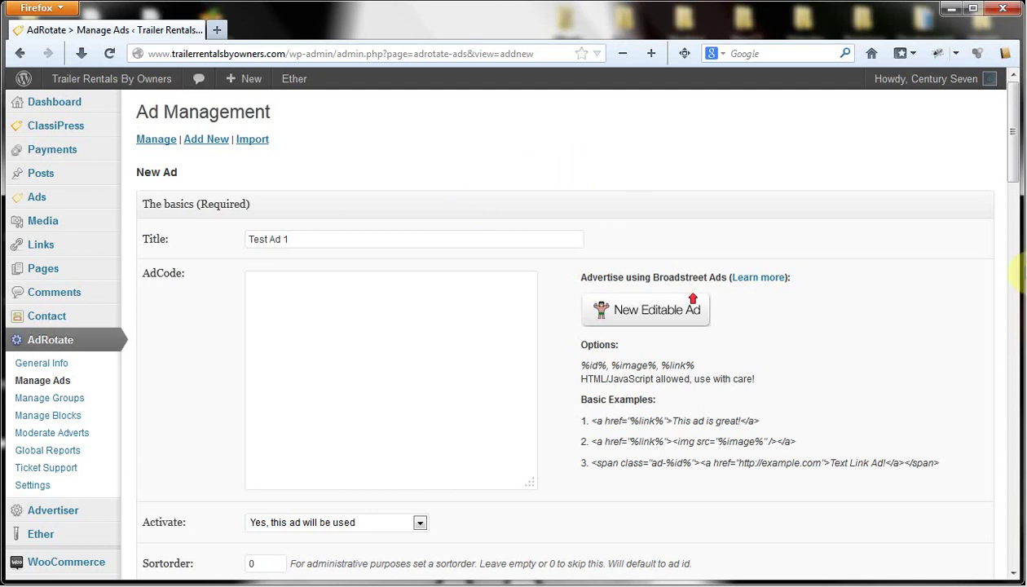
scroll(620, 126, "down", 2)
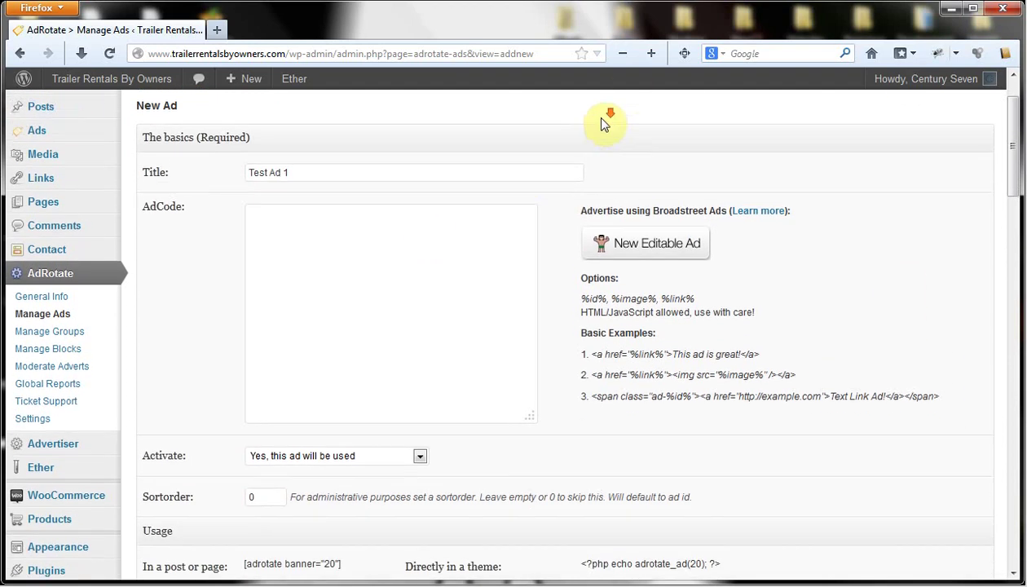
scroll(408, 298, "down", 2)
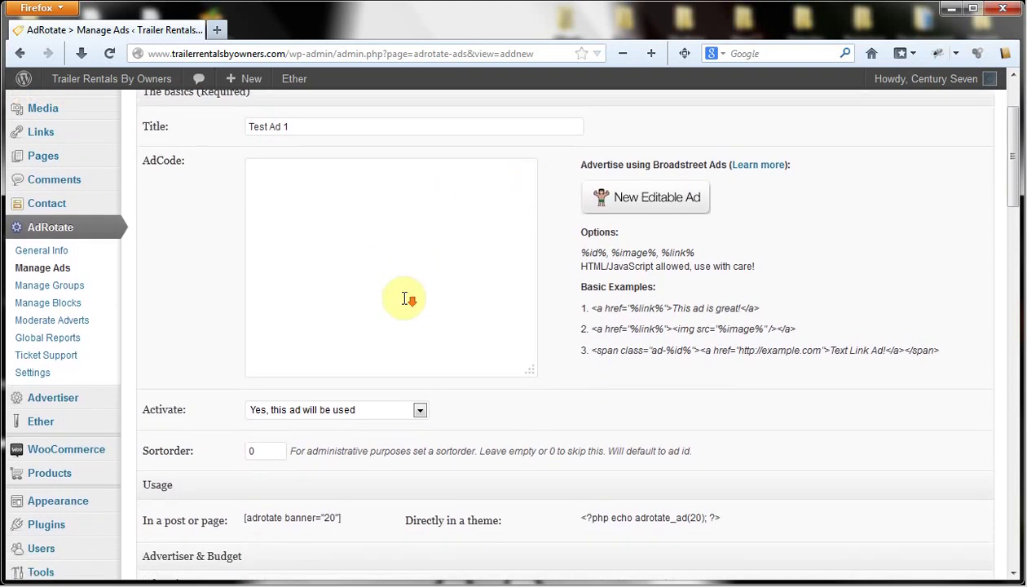
scroll(408, 299, "down", 3)
scroll(412, 320, "down", 1)
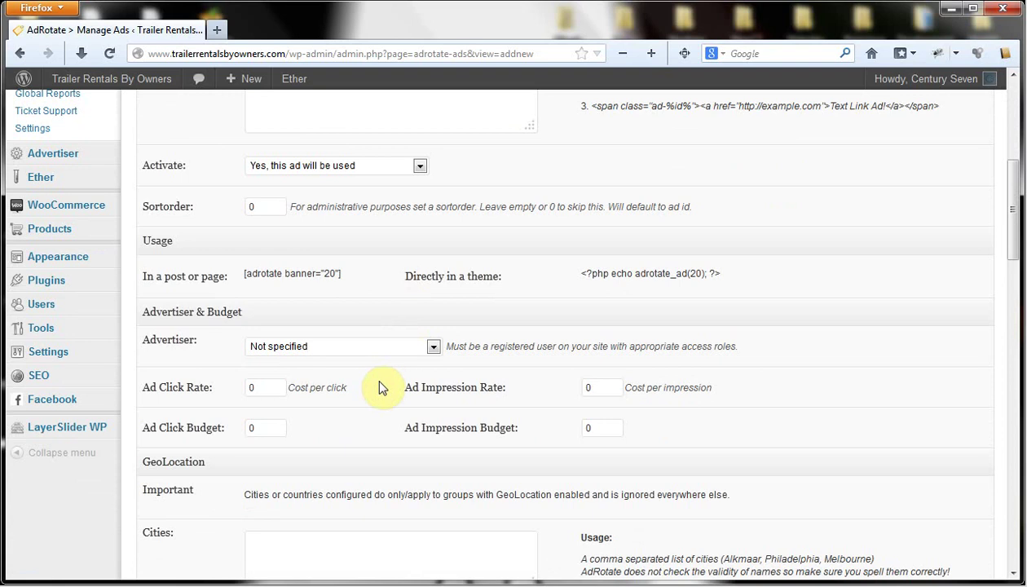
left_click(434, 347)
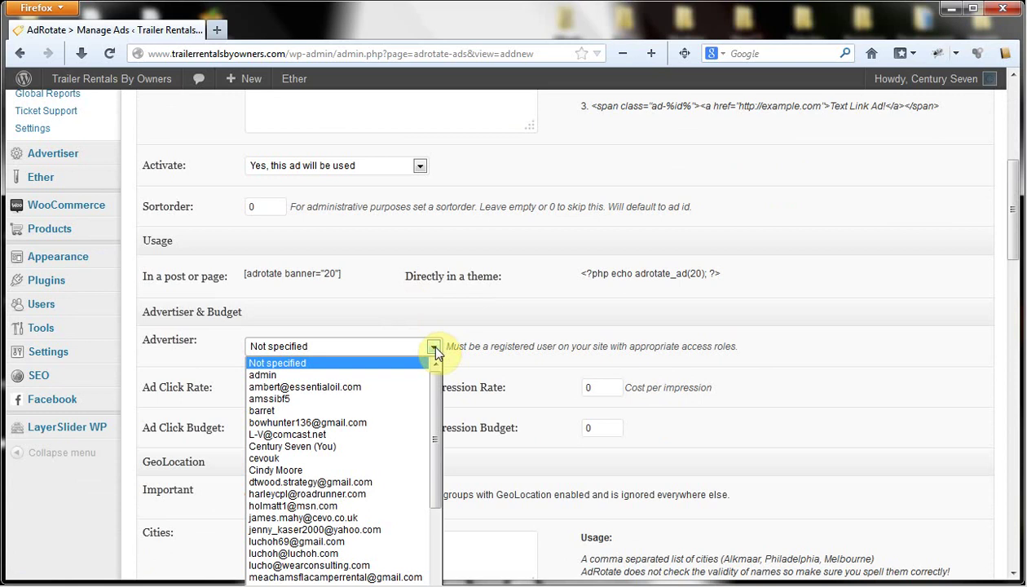
left_click(435, 349)
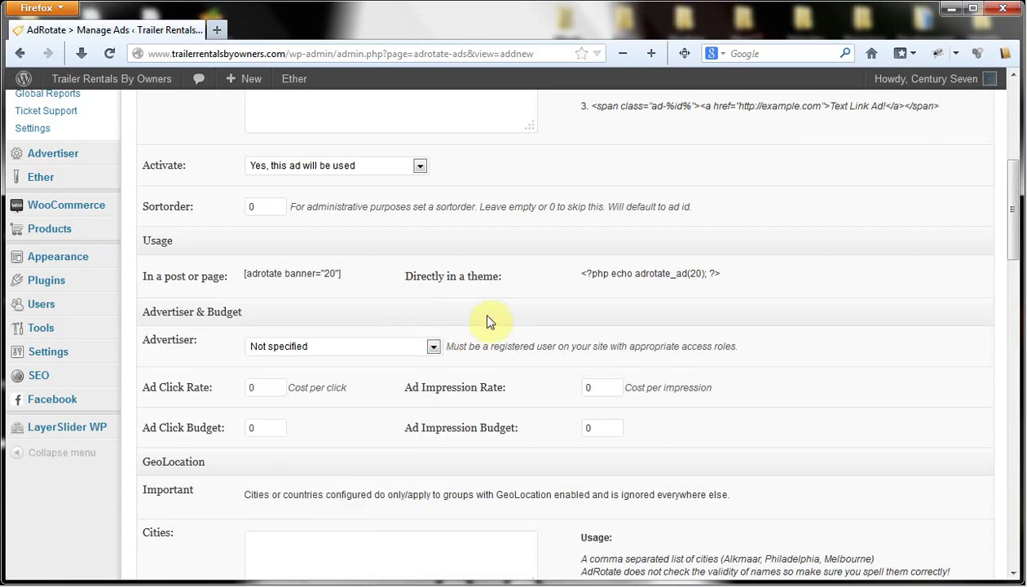
left_click(432, 347)
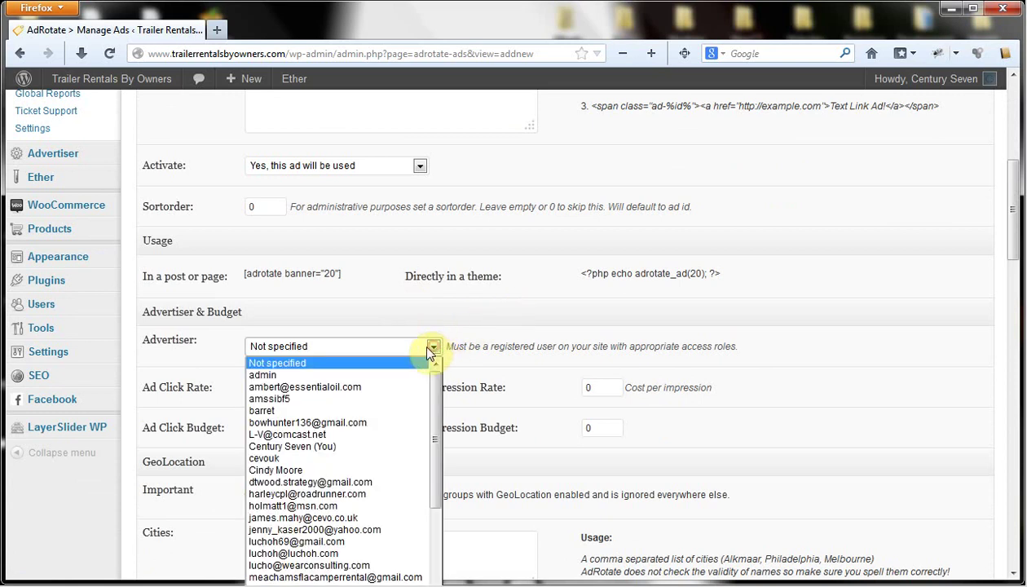
left_click(351, 363)
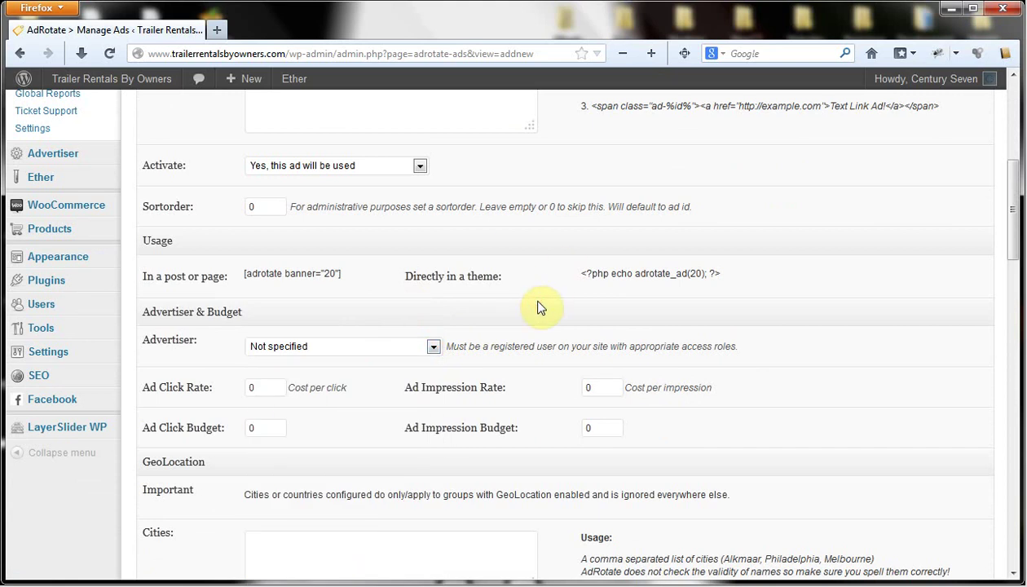
scroll(538, 307, "up", 3)
scroll(535, 305, "up", 1)
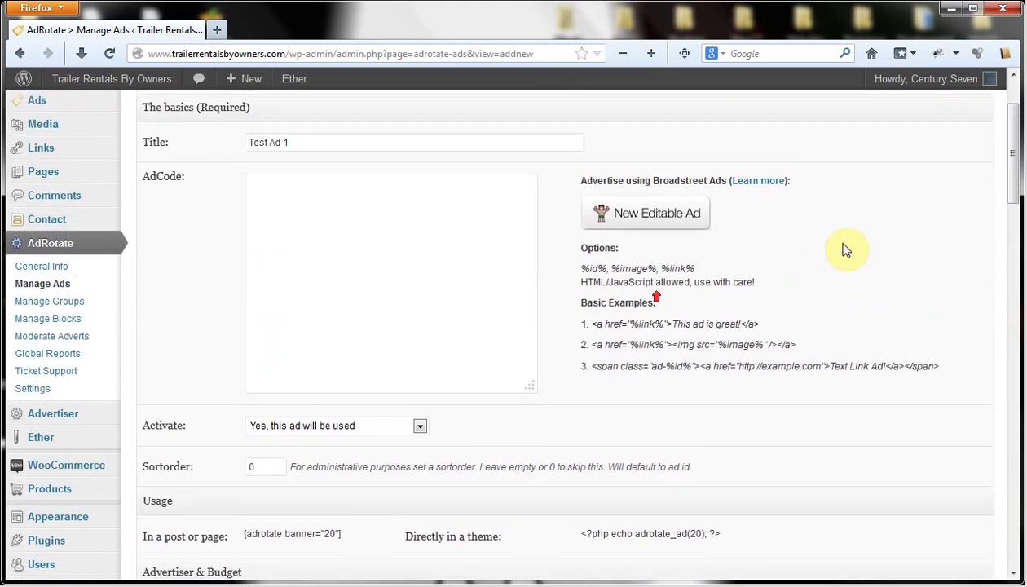
scroll(848, 248, "up", 1)
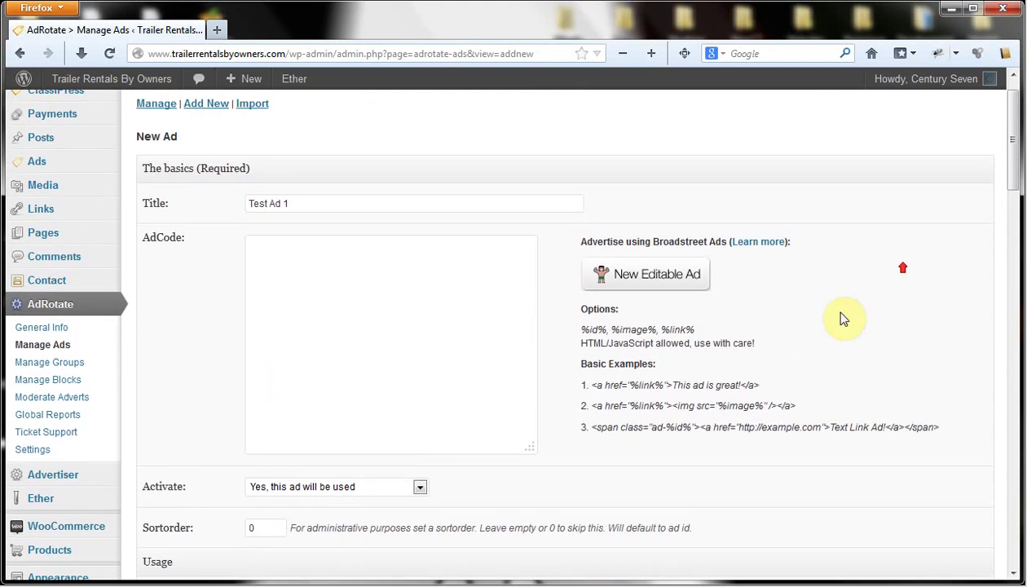
Paste the linked image example code (Basic Example 2) into the ad code box.
left_click(298, 265)
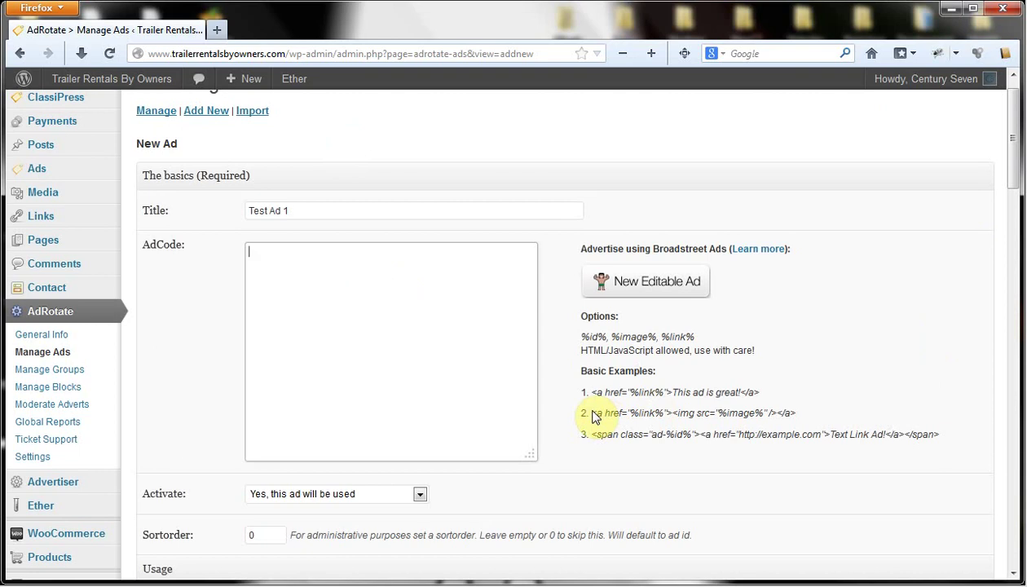
left_click_drag(592, 414, 805, 416)
key("ctrl+c")
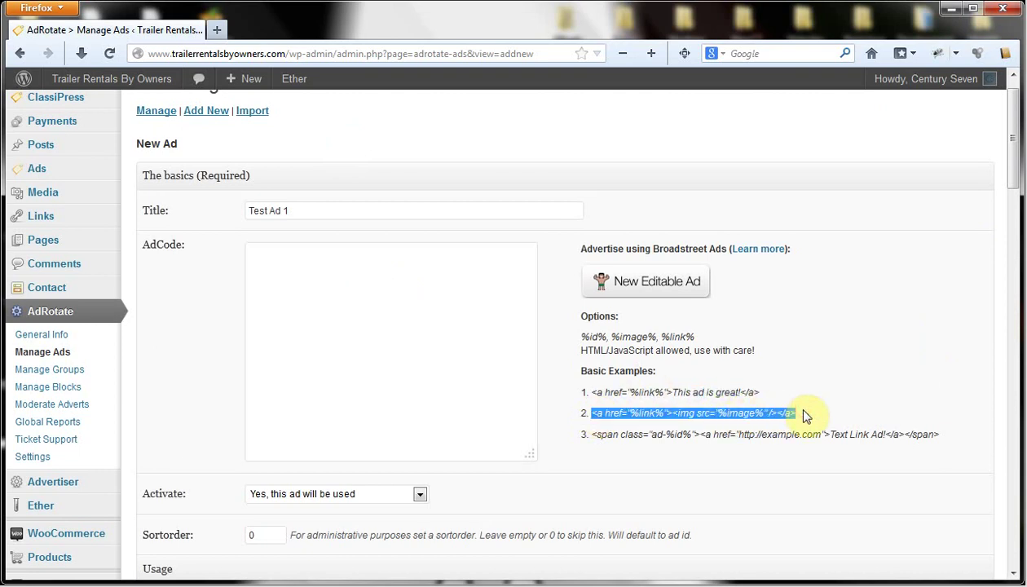
left_click(335, 318)
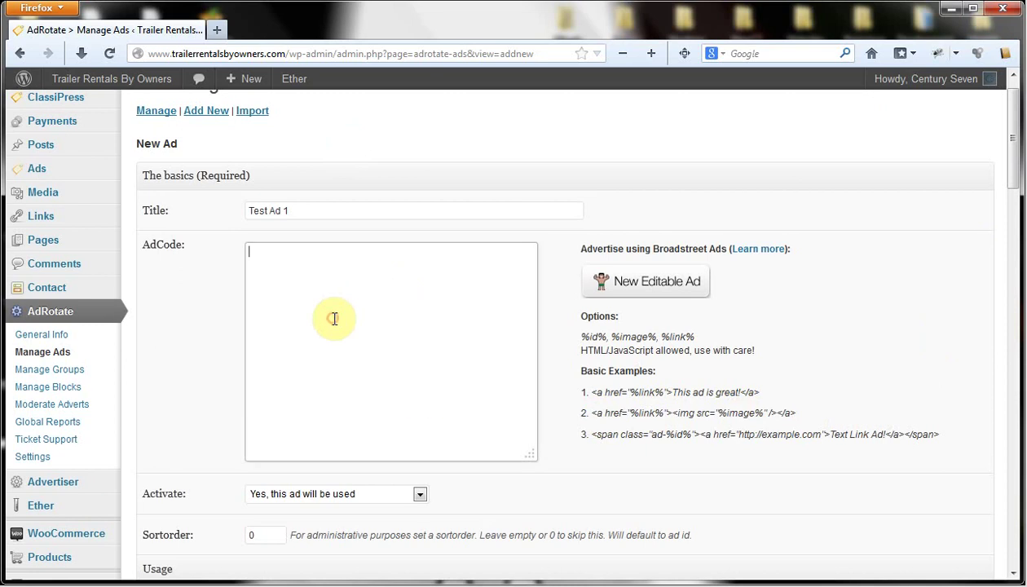
key("ctrl+v")
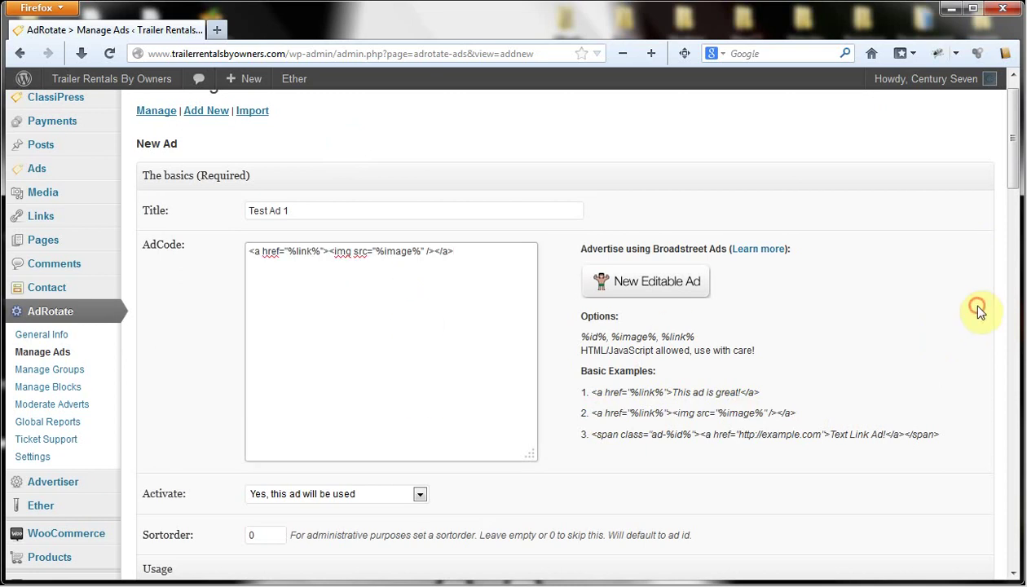
Leave the ad's Advertiser set to Not specified.
scroll(871, 330, "down", 1)
scroll(864, 326, "down", 3)
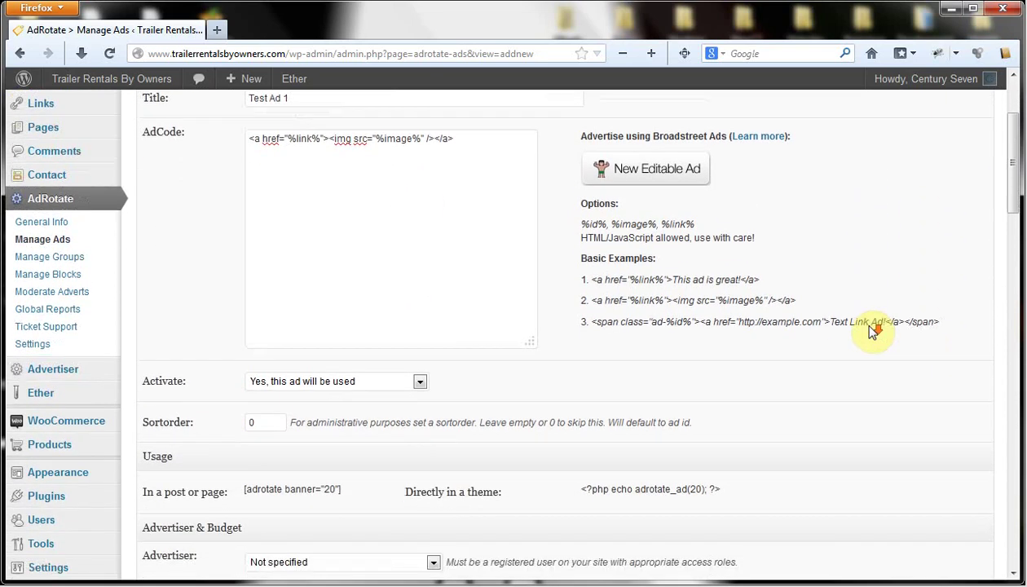
scroll(855, 320, "down", 2)
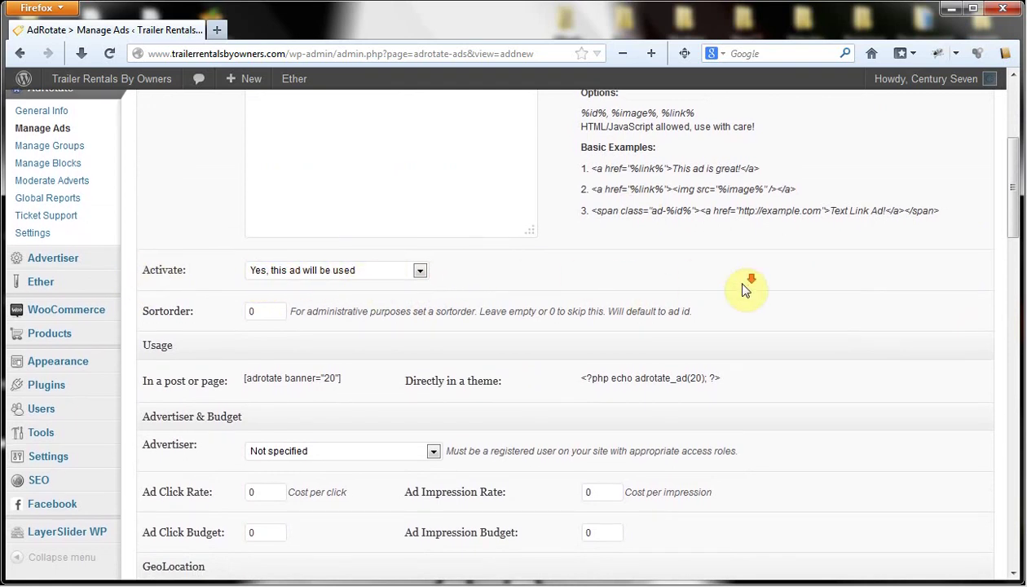
scroll(745, 285, "down", 2)
scroll(861, 312, "down", 3)
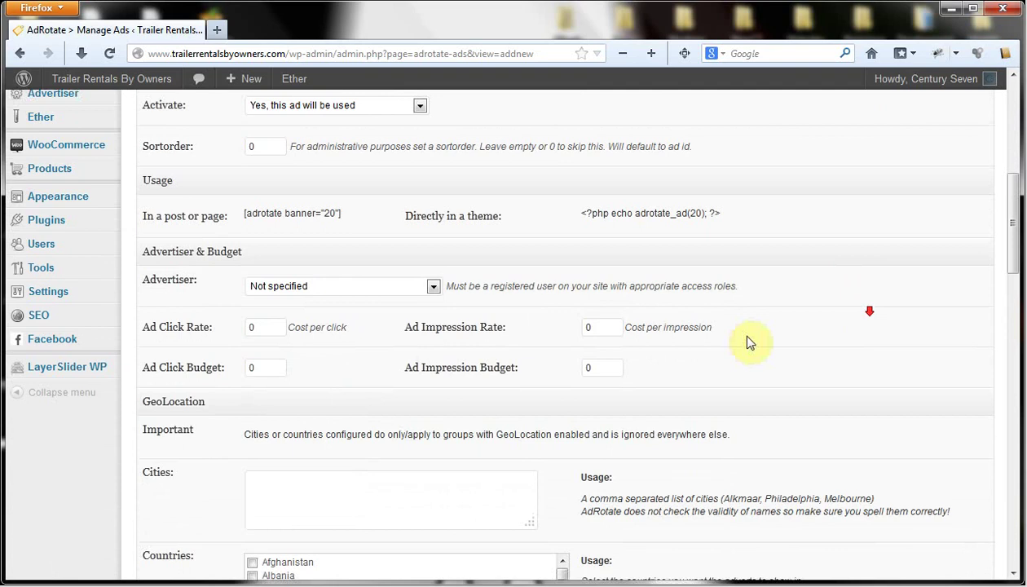
left_click(433, 251)
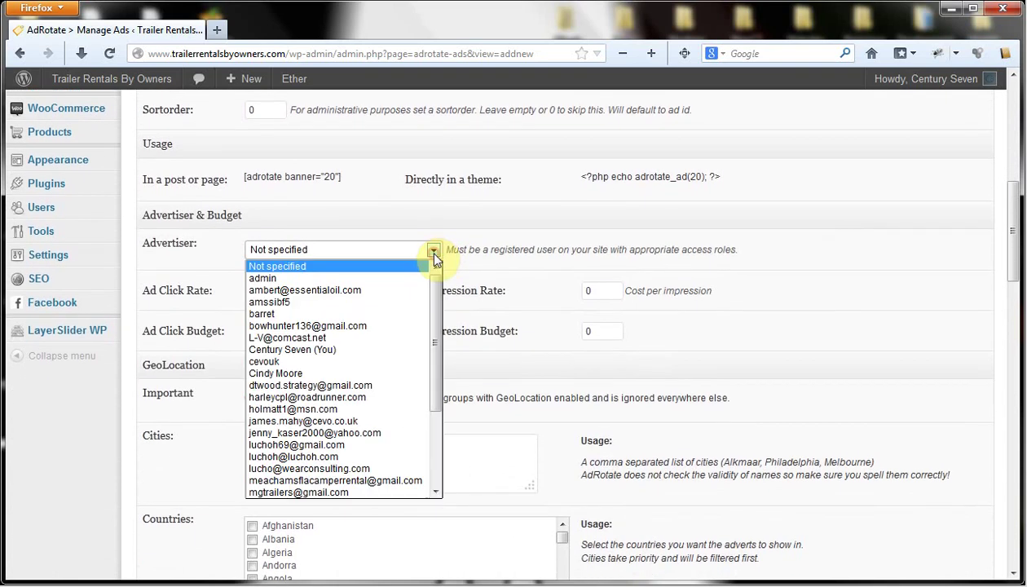
left_click(435, 256)
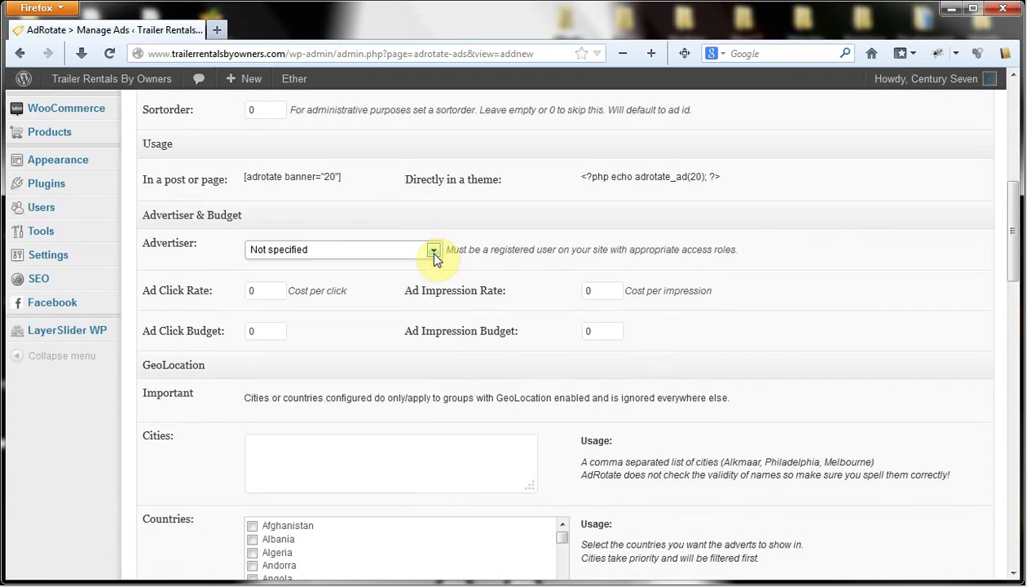
left_click(872, 224)
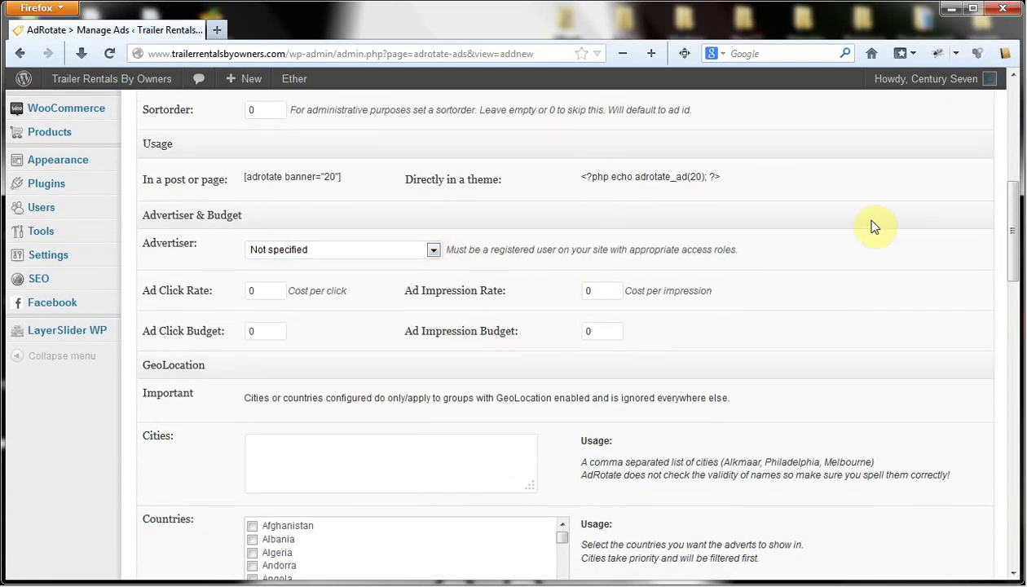
scroll(861, 222, "down", 3)
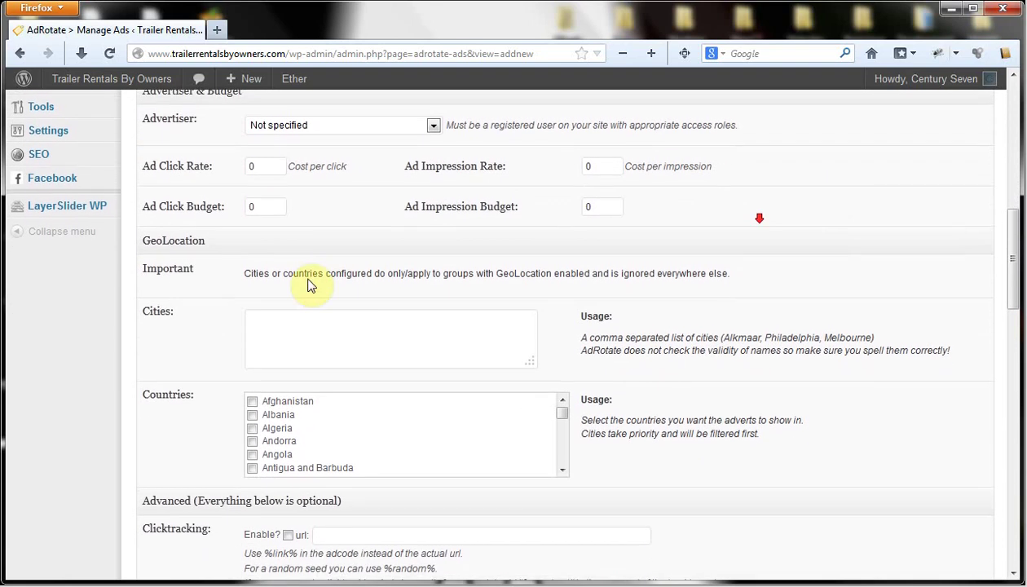
Enter 'portland, salem, eugene' as the GeoLocation target cities.
left_click(328, 333)
type("portland, salem, eugene")
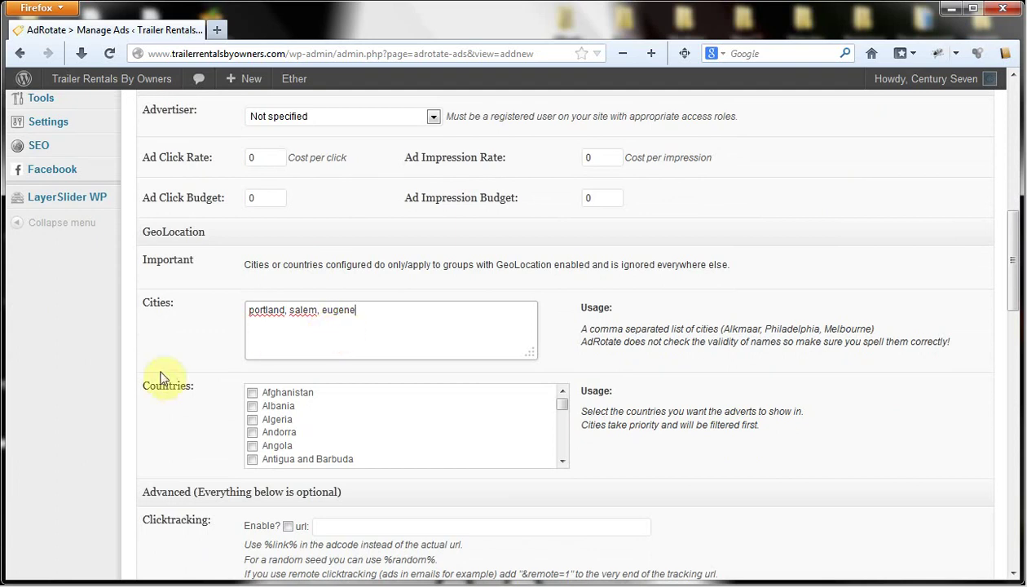
scroll(183, 420, "down", 3)
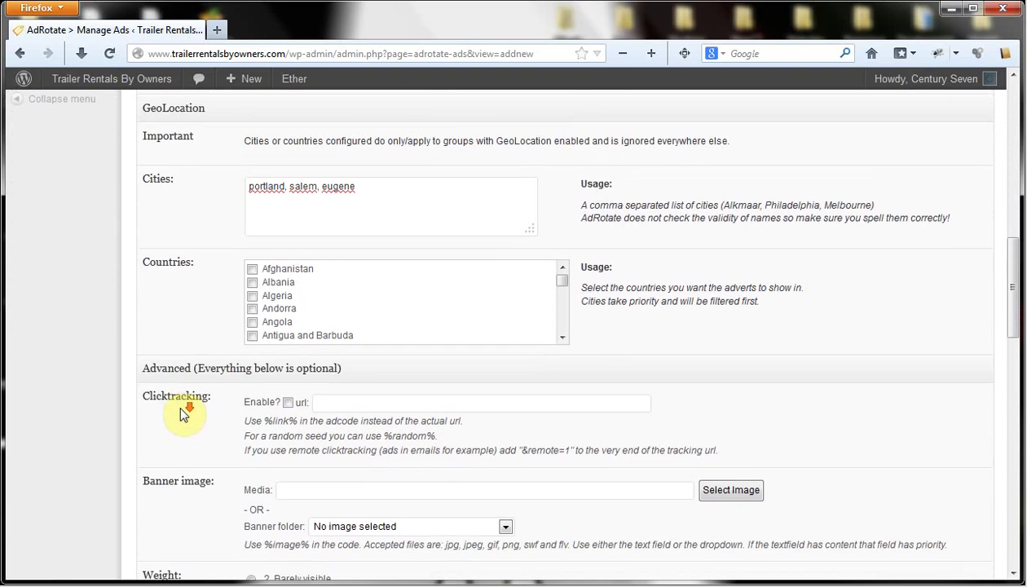
scroll(186, 419, "down", 3)
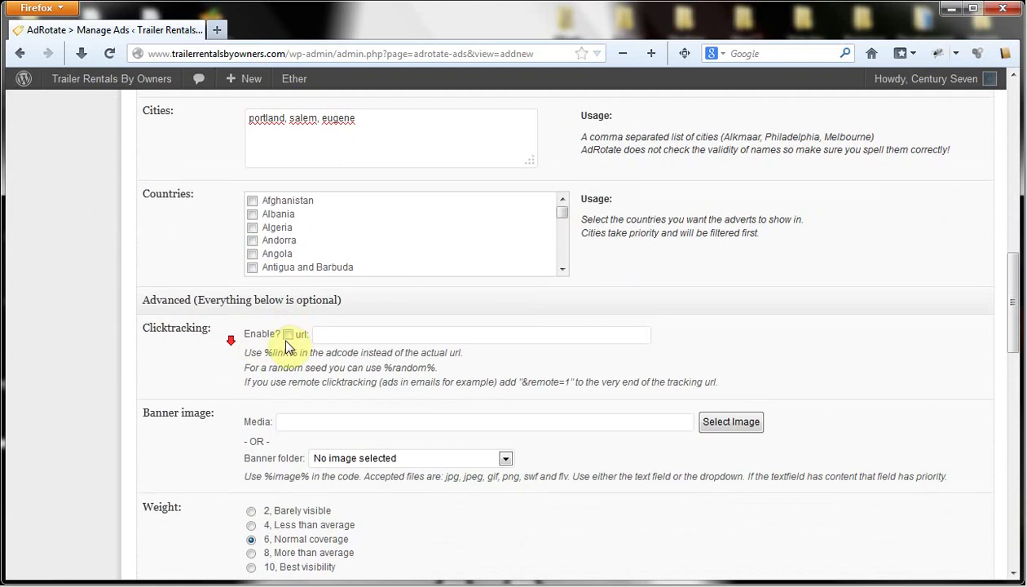
left_click(285, 335)
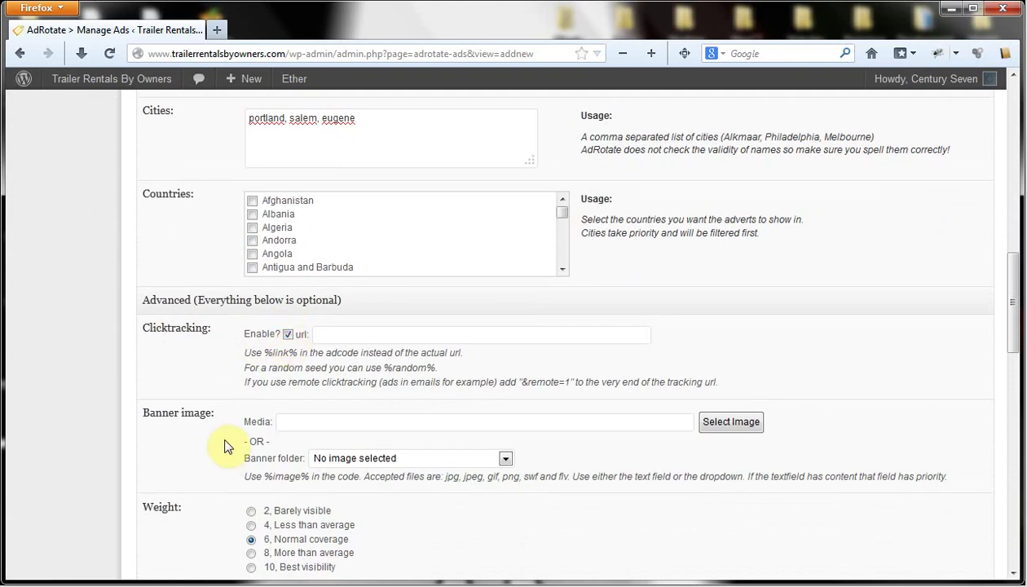
left_click(412, 337)
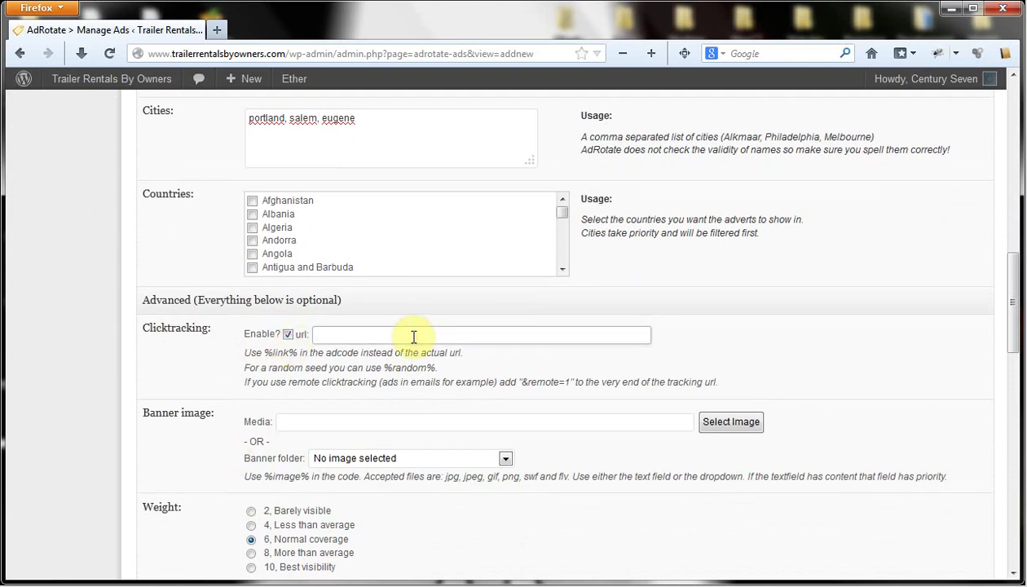
type("htt")
key("Down")
key("Down")
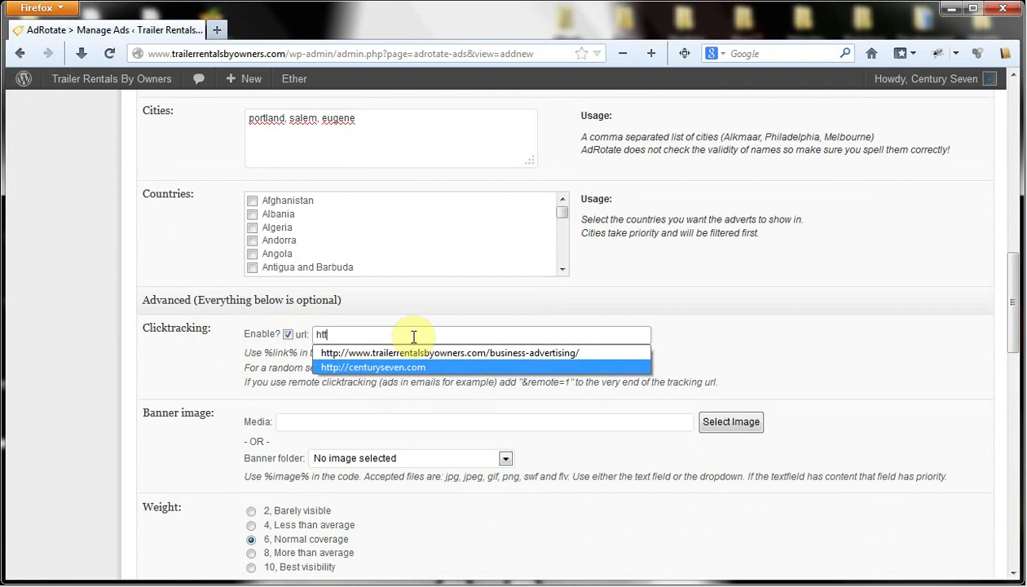
key("Return")
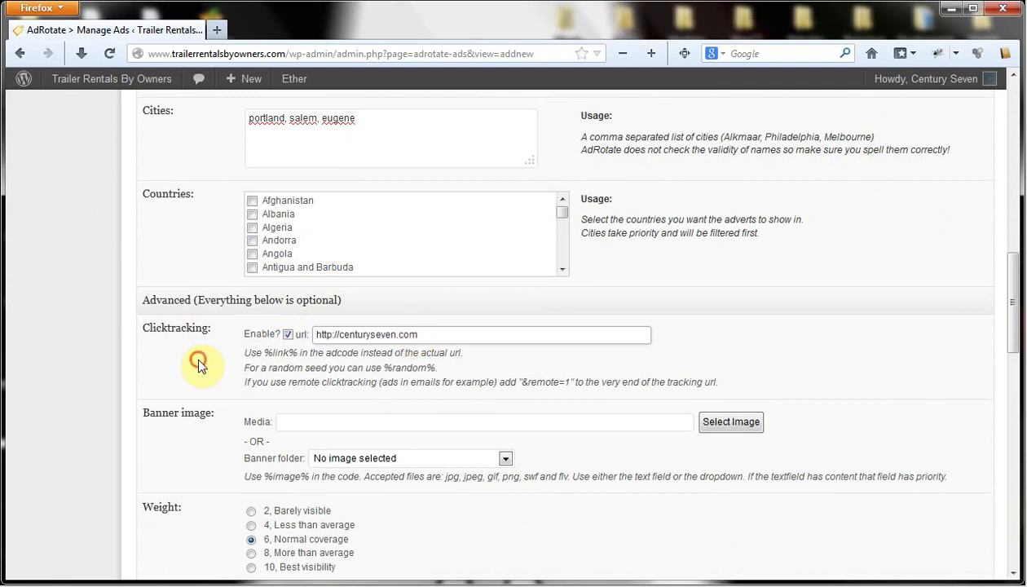
Upload 300x300.jpg and set it as the ad's banner image.
scroll(198, 364, "down", 3)
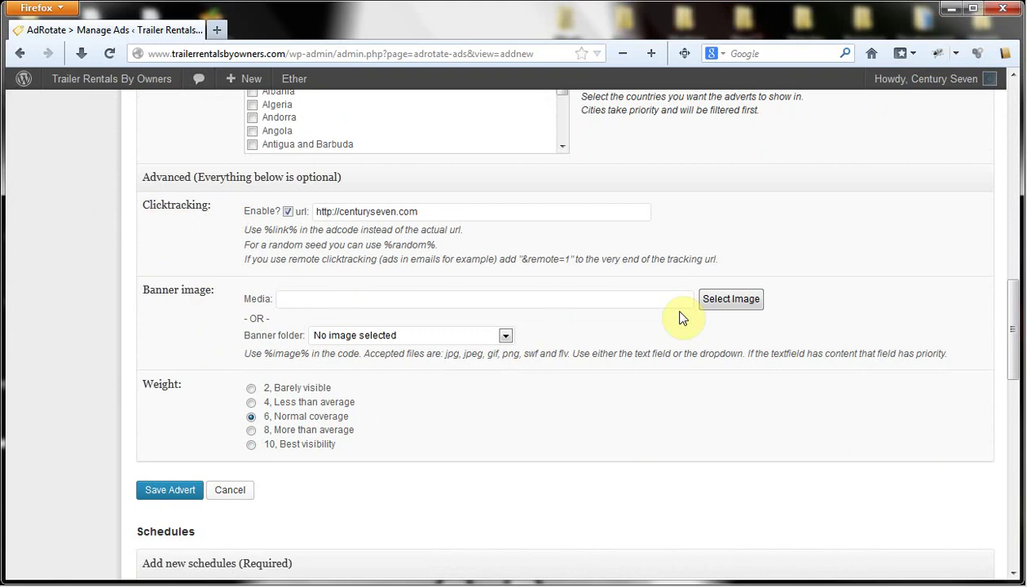
left_click(708, 296)
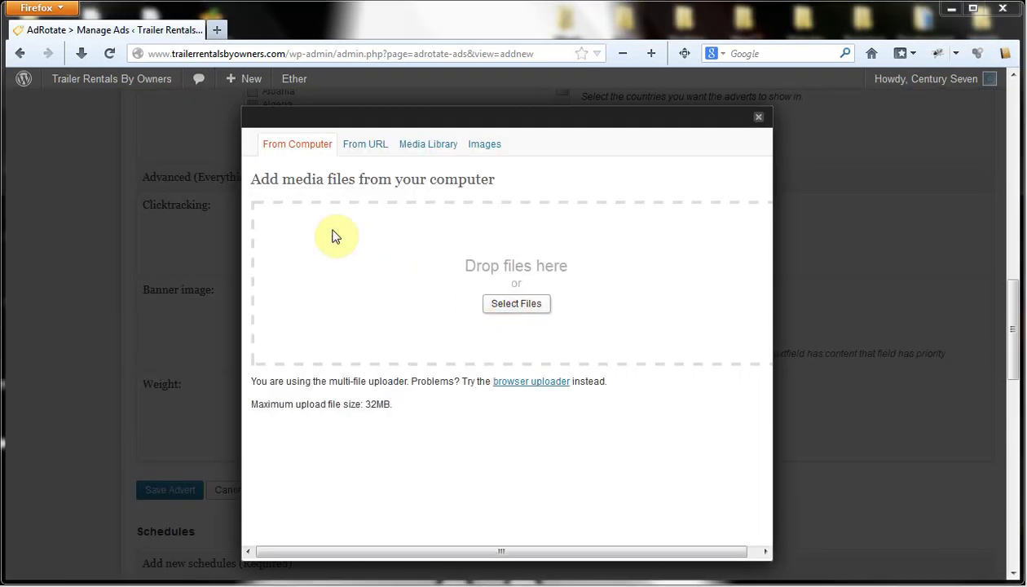
left_click(334, 237)
left_click(222, 161)
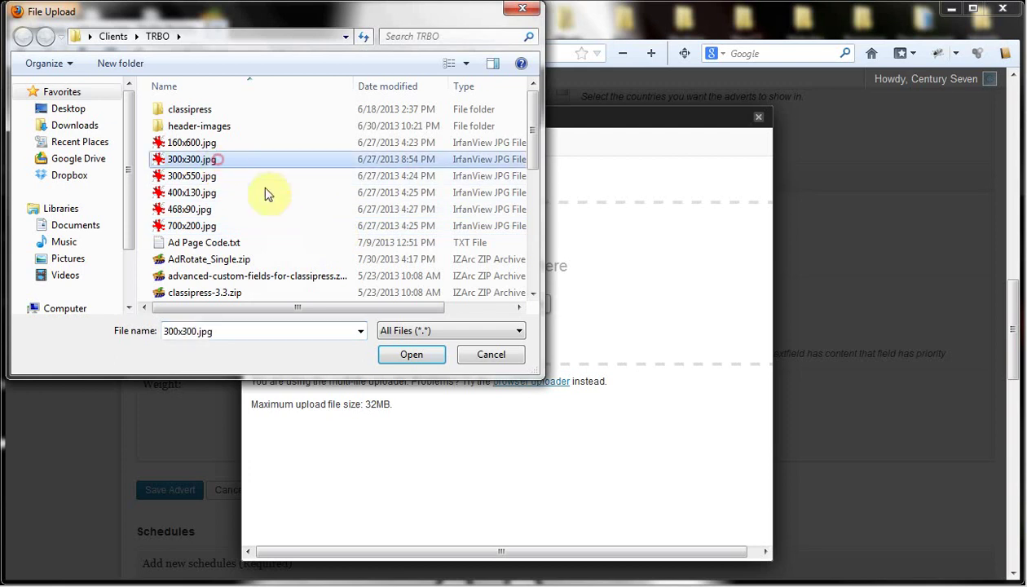
left_click(424, 357)
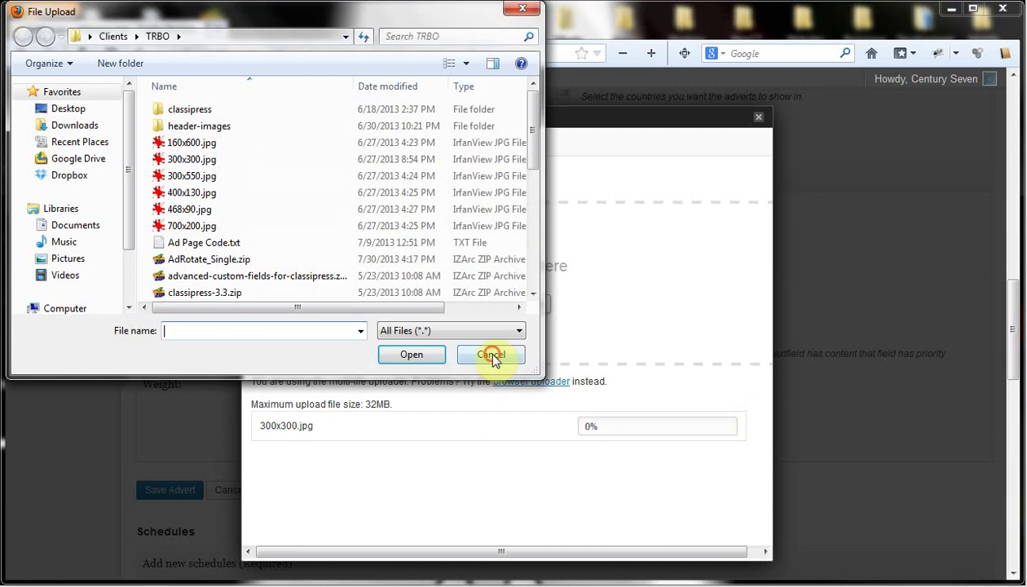
left_click(492, 356)
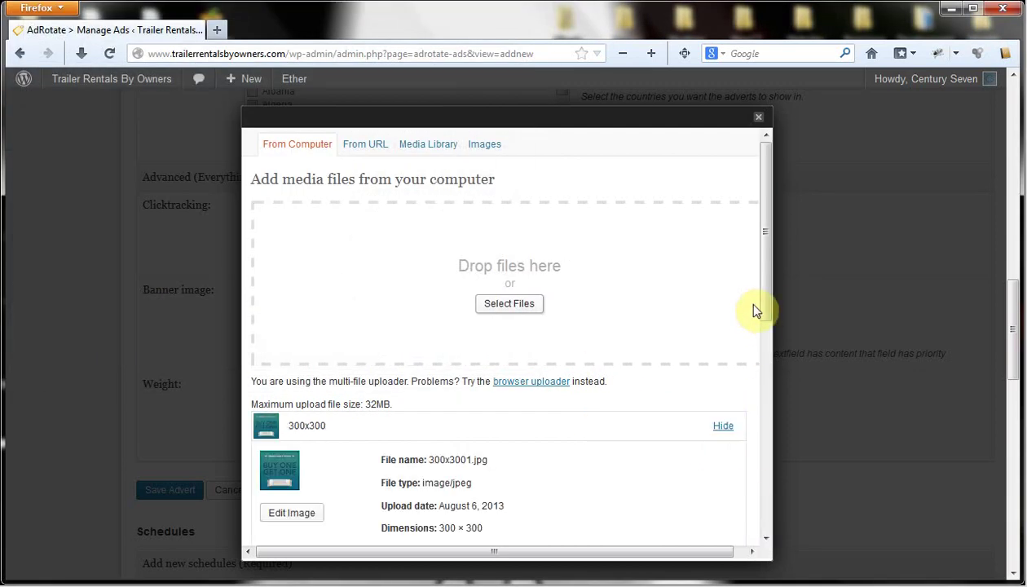
left_click_drag(764, 295, 769, 512)
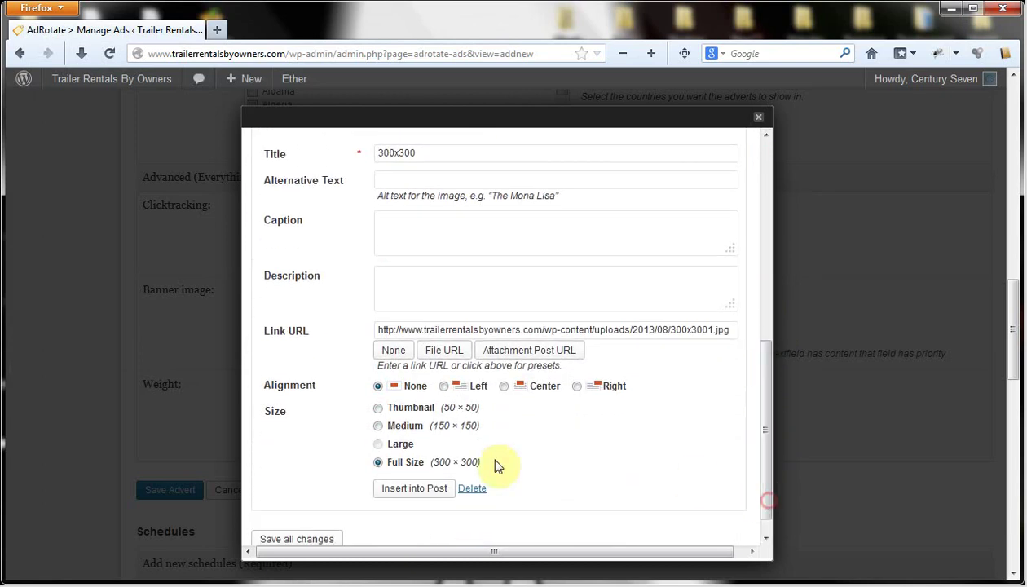
left_click(413, 489)
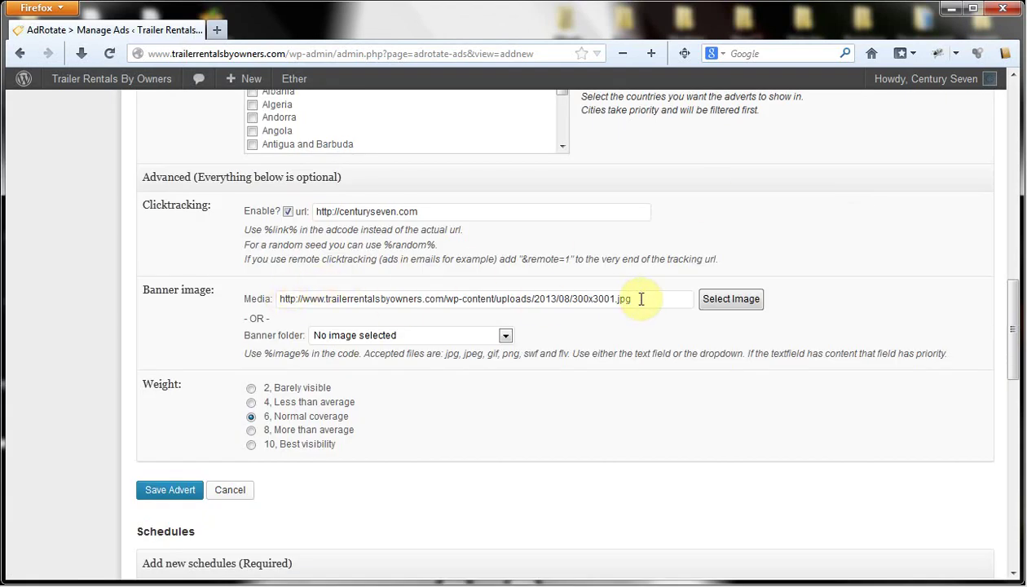
Set the schedule end date to 29 August 2014, changing October to August and 2013 to 2014.
scroll(653, 326, "down", 1)
scroll(481, 346, "down", 2)
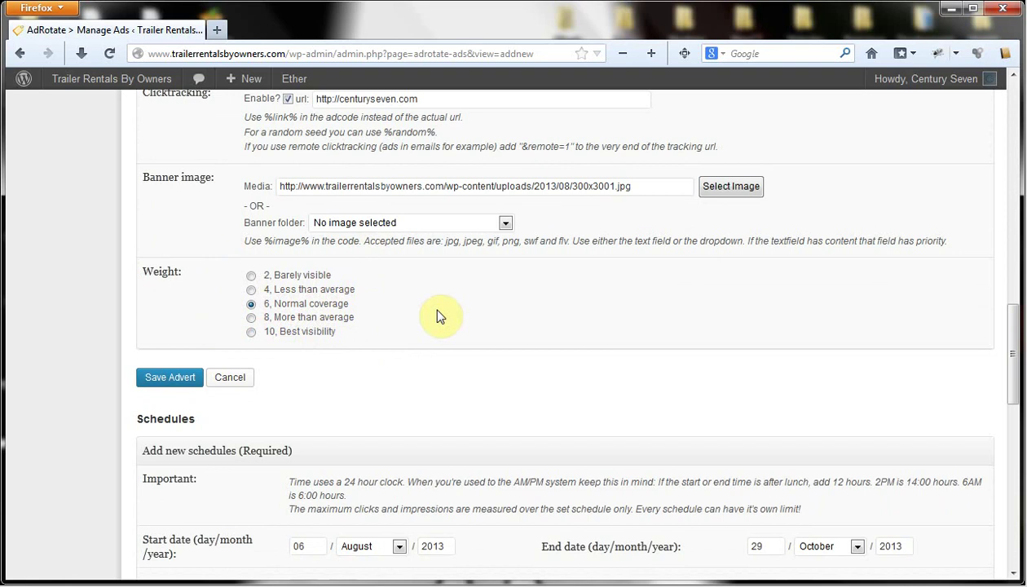
scroll(438, 316, "down", 5)
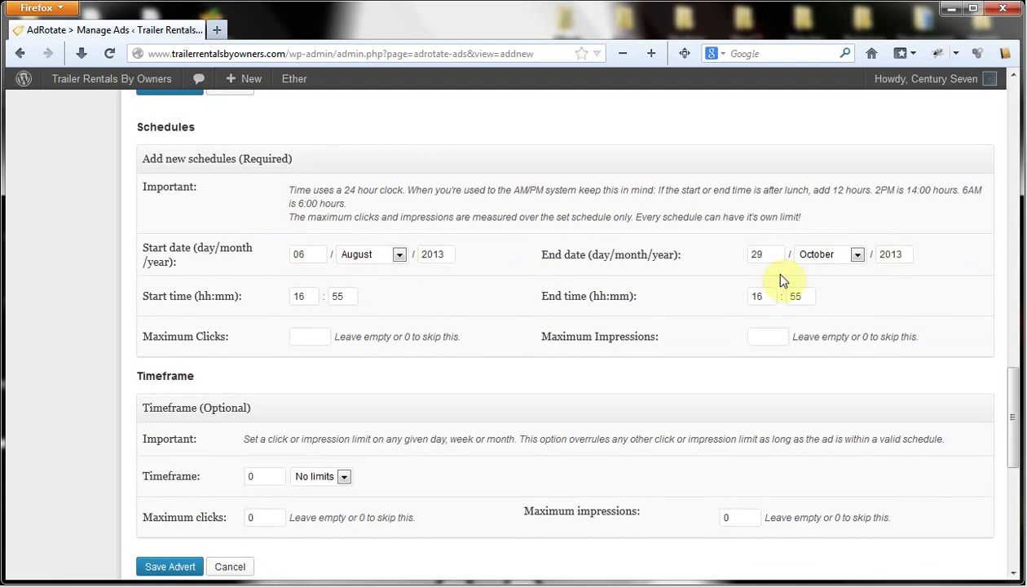
left_click(856, 255)
left_click(831, 356)
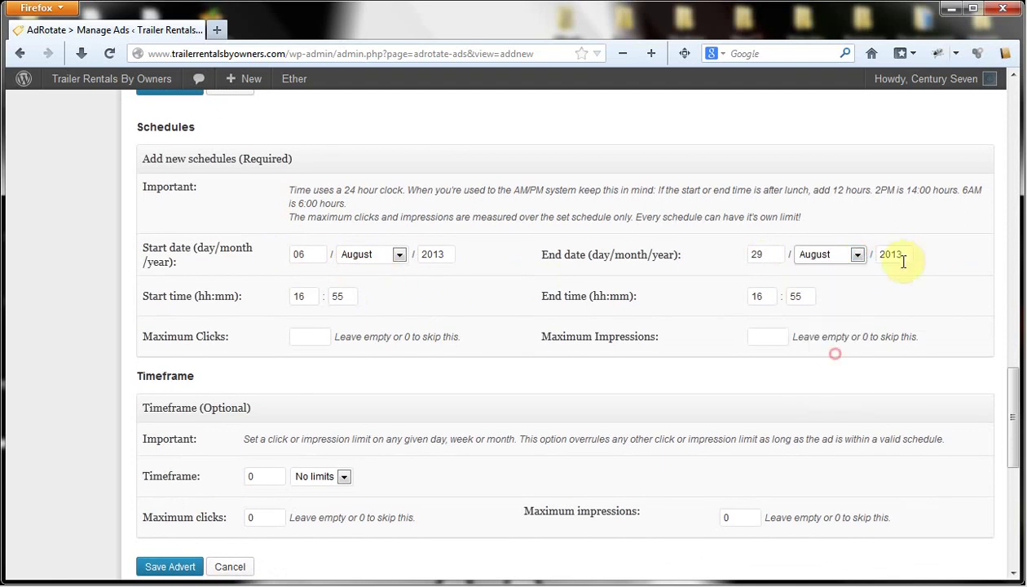
left_click(903, 259)
key("BackSpace")
type("4")
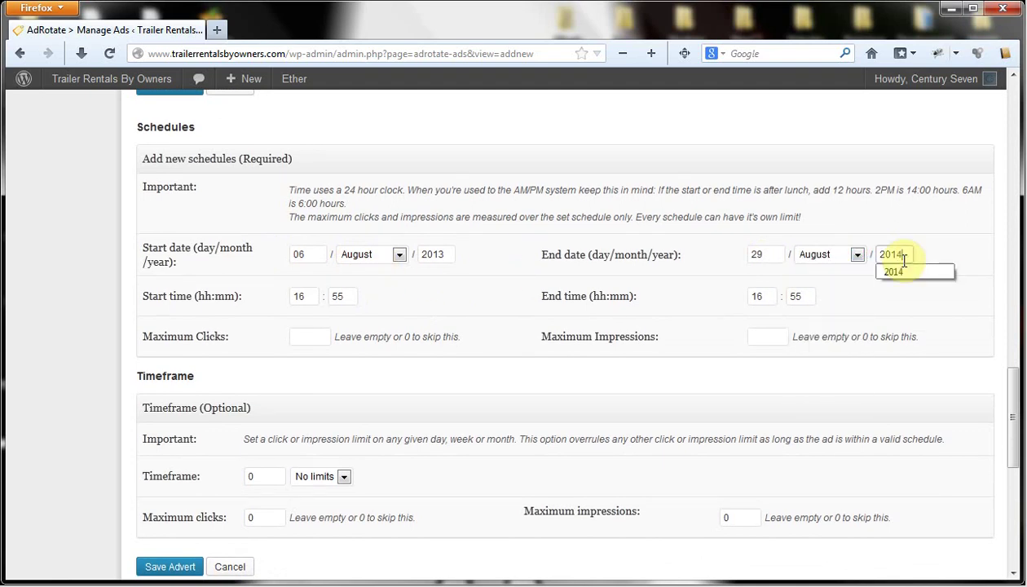
left_click(885, 318)
scroll(881, 315, "down", 5)
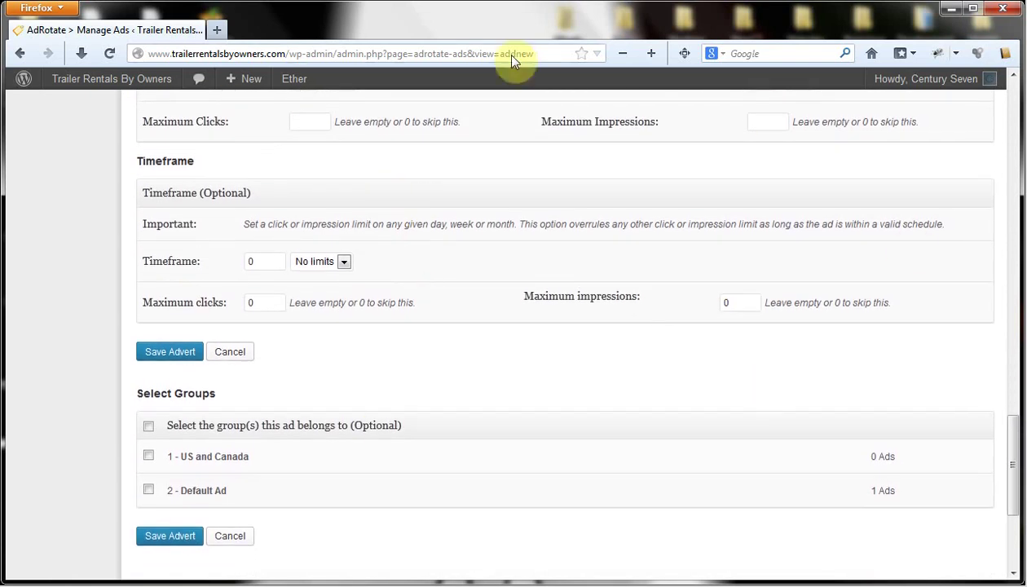
Keep the ad's timeframe at No limits and check the maximum impressions field.
scroll(432, 269, "down", 2)
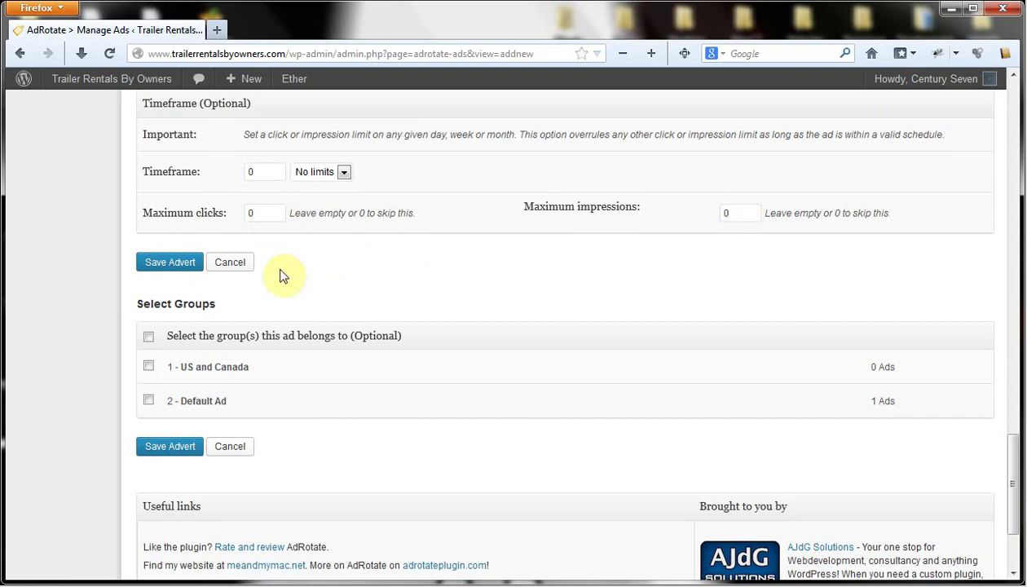
left_click(344, 172)
left_click(344, 173)
left_click(548, 167)
left_click(748, 218)
scroll(458, 298, "down", 2)
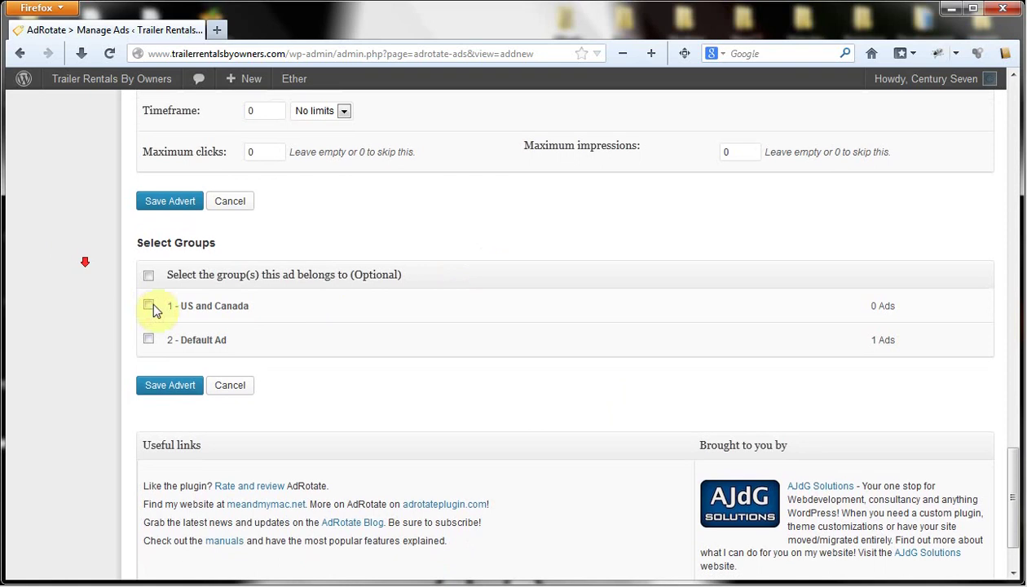
Add the ad to the '1 - US and Canada' group and save the advert.
left_click(148, 302)
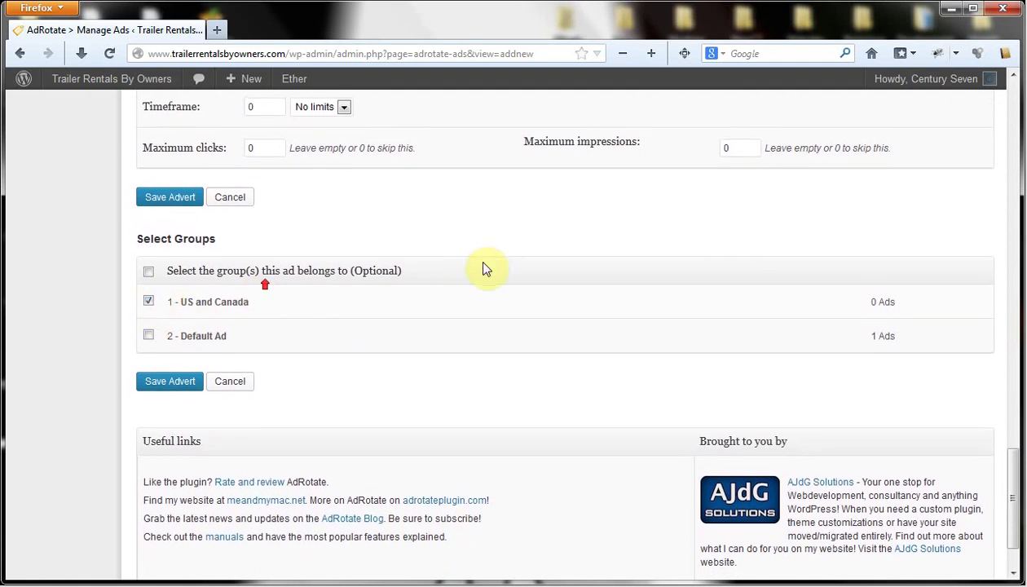
scroll(490, 267, "down", 1)
scroll(490, 267, "down", 1)
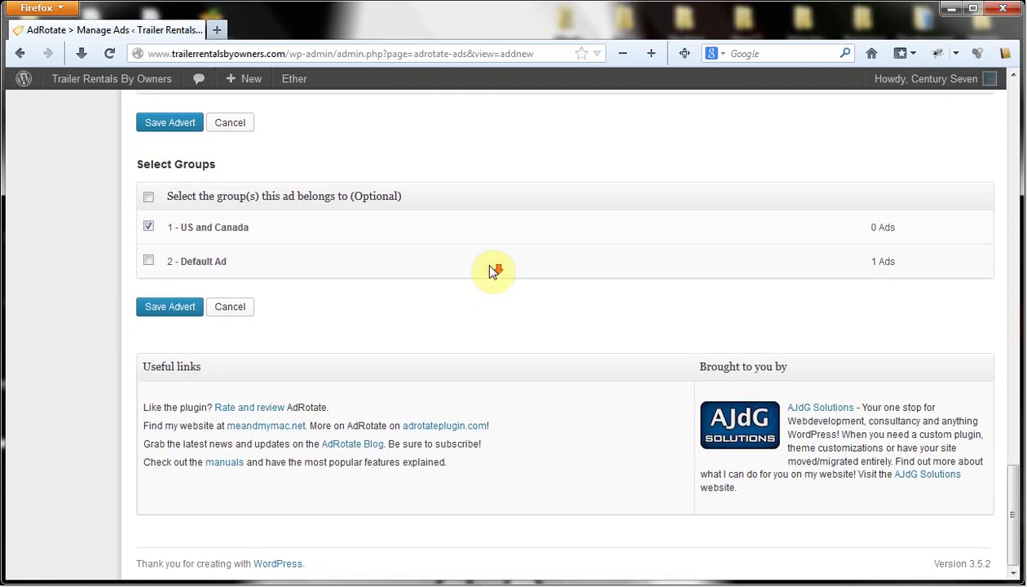
left_click(165, 313)
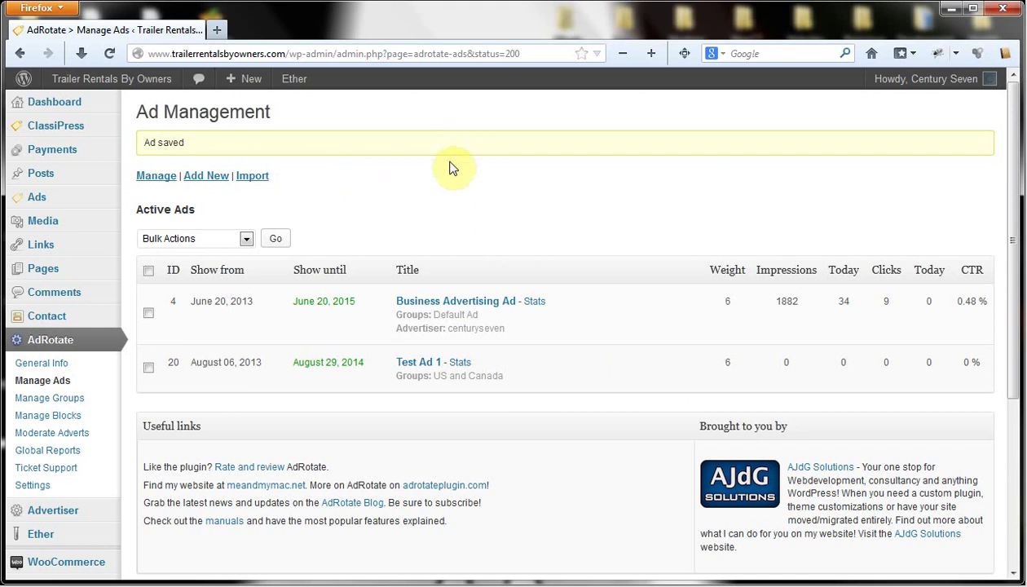
With Test Ad 1 saved, bring up the options for opening the live site.
right_click(109, 79)
left_click(141, 88)
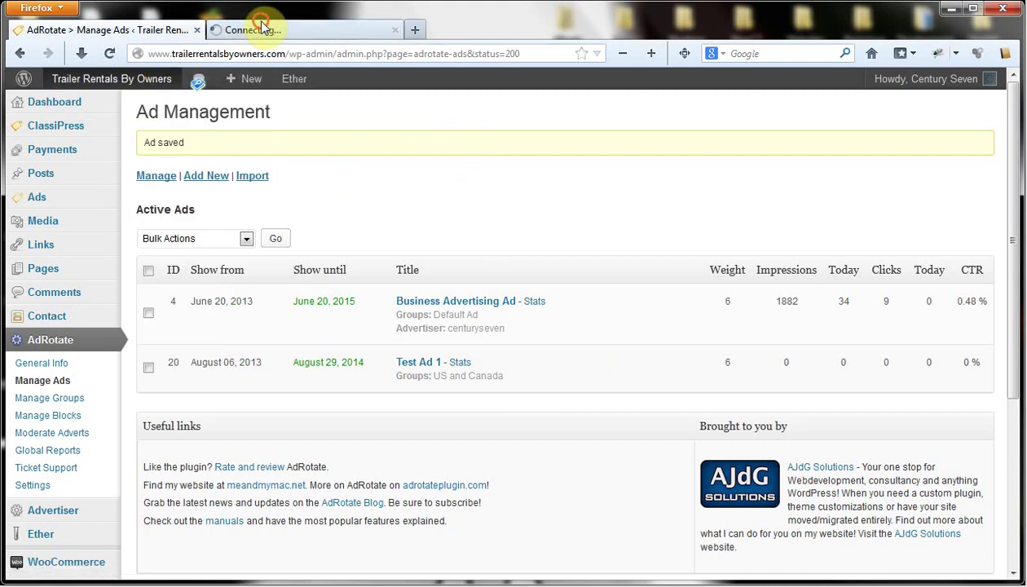
left_click(261, 29)
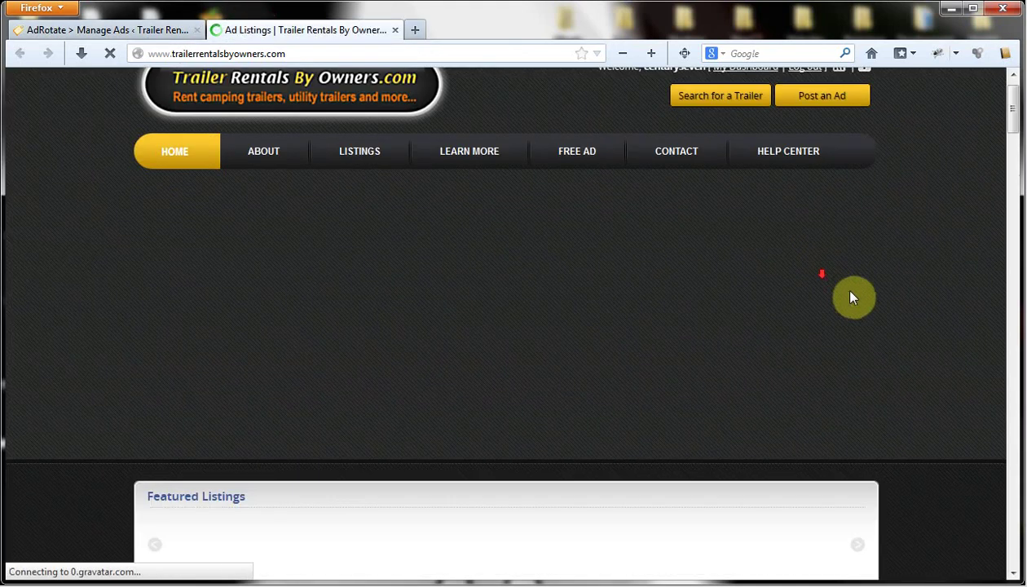
scroll(901, 293, "down", 5)
scroll(902, 293, "down", 5)
scroll(909, 306, "down", 3)
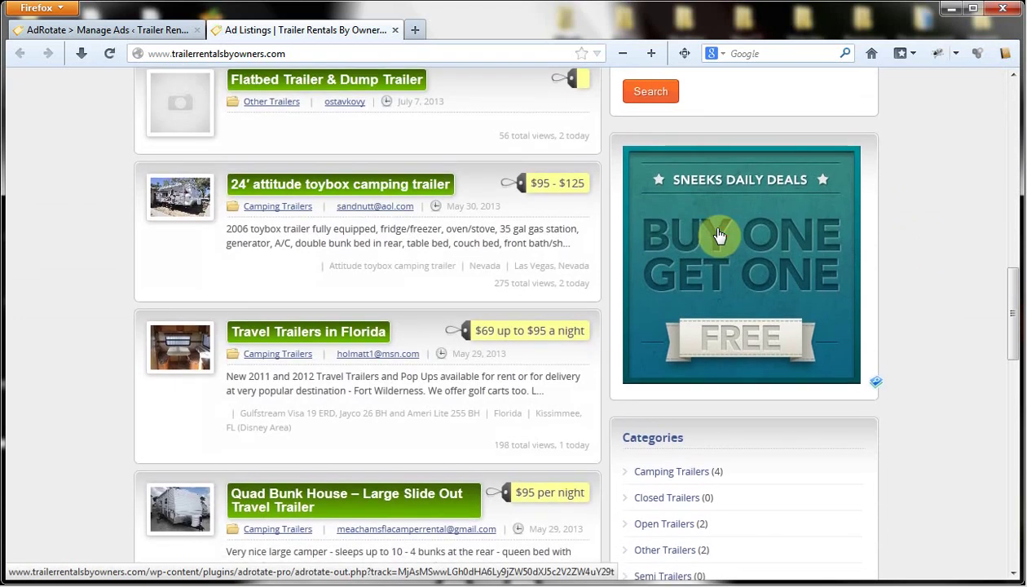
left_click(738, 269)
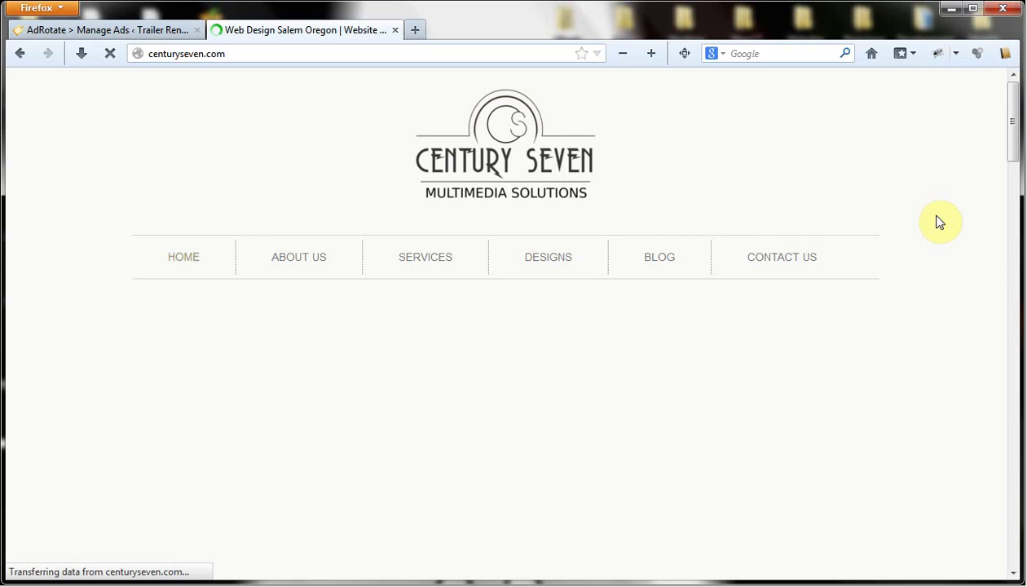
left_click(395, 31)
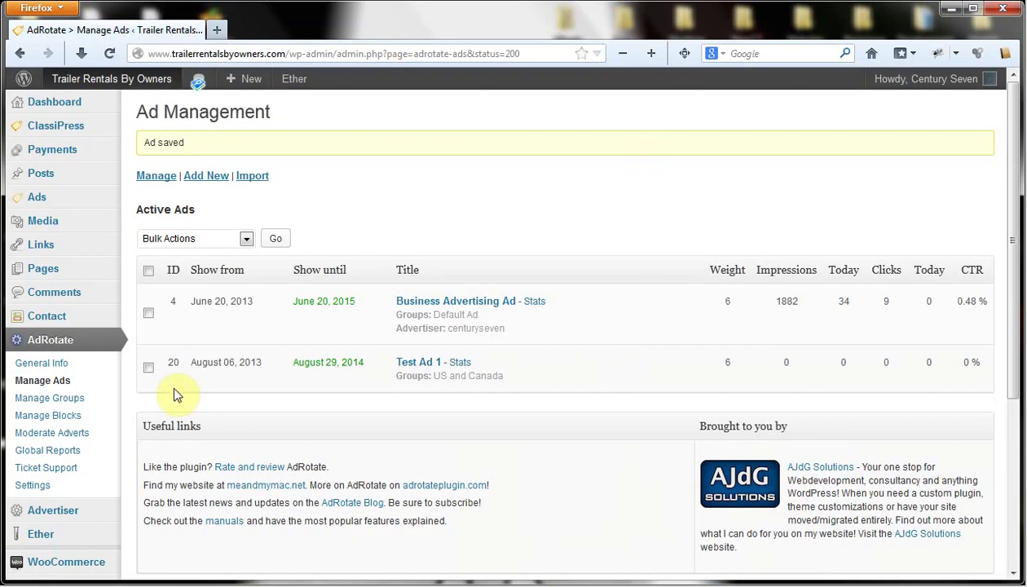
Deactivate Test Ad 1 using the Deactivate bulk action.
left_click(148, 367)
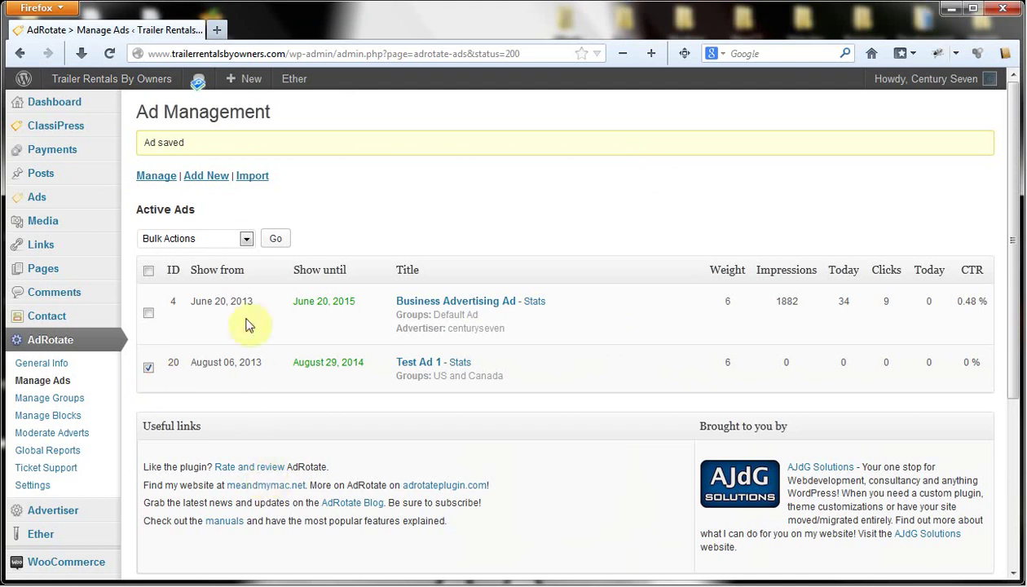
left_click(246, 240)
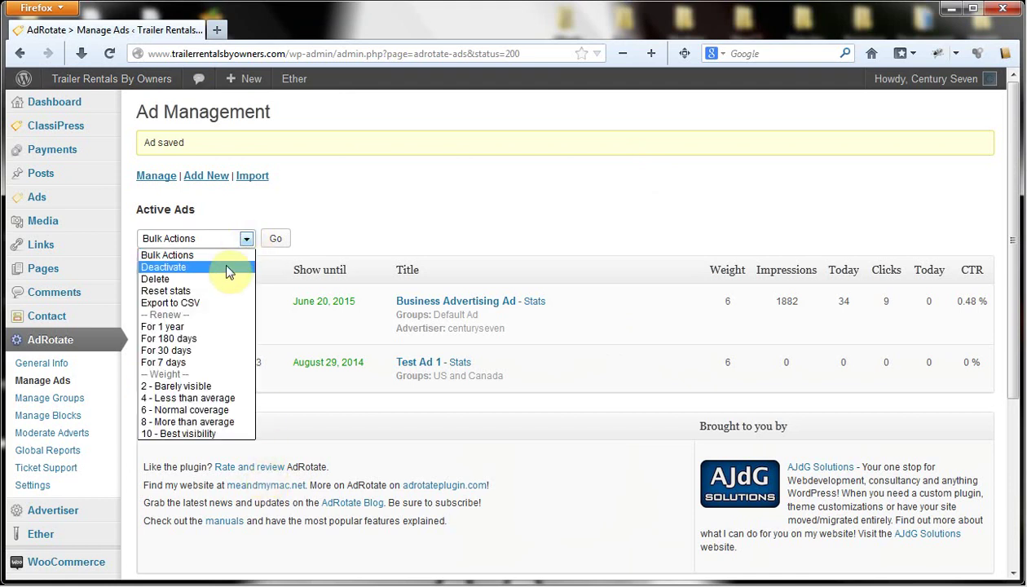
left_click(228, 268)
left_click(276, 238)
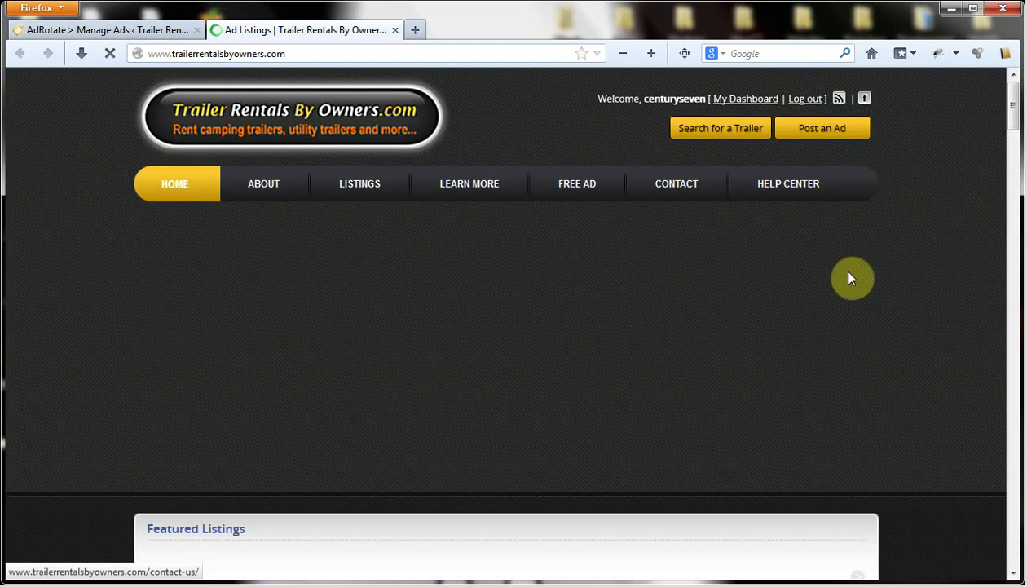
Scroll the homepage to the sidebar's 'Advertise Your Business 50% off' banner.
scroll(921, 285, "down", 5)
scroll(959, 290, "down", 3)
scroll(959, 290, "down", 2)
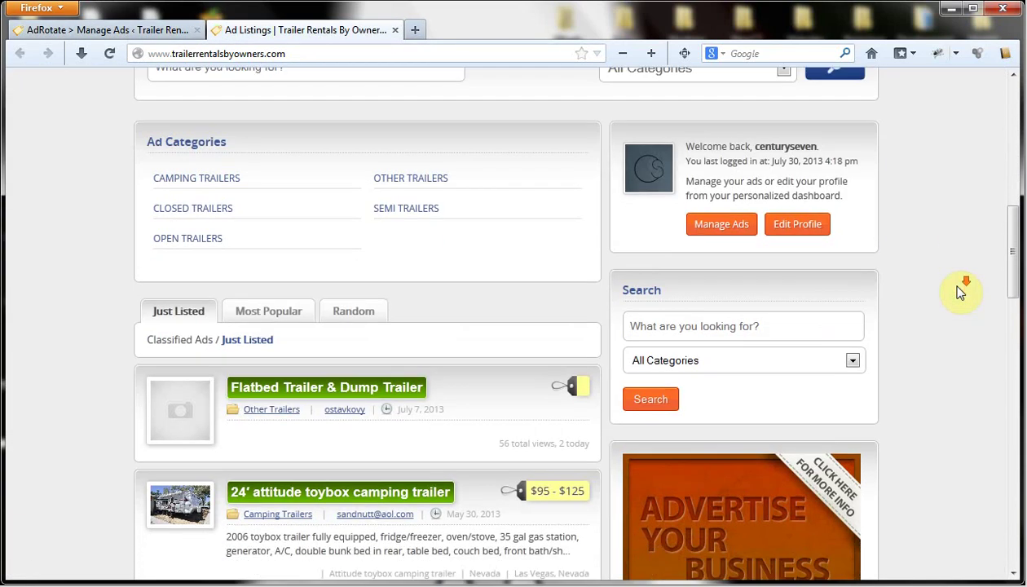
scroll(959, 290, "down", 1)
scroll(960, 292, "down", 2)
scroll(864, 277, "up", 2)
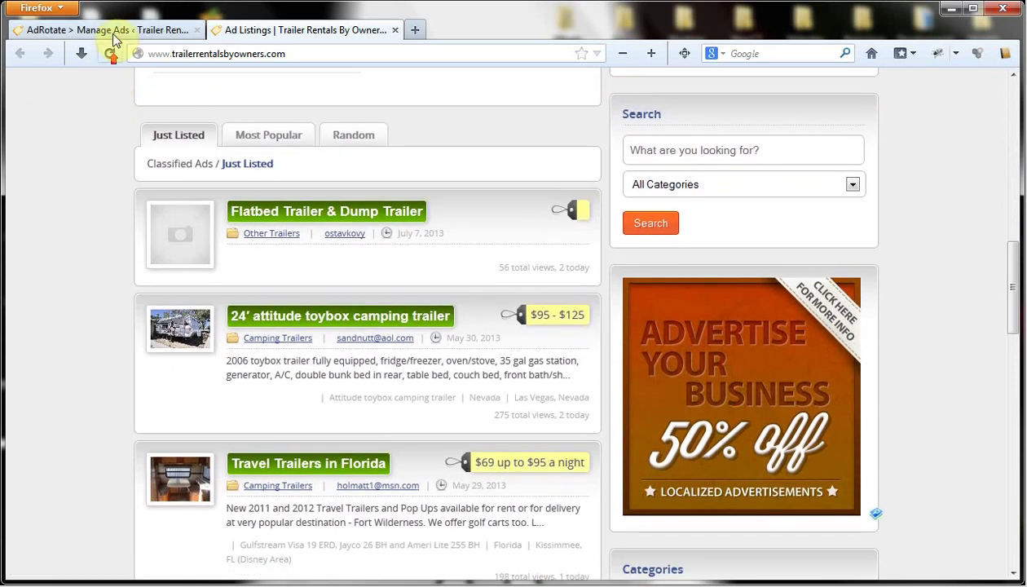
Delete Test Ad 1 from Disabled Ads with the Delete bulk action, leaving Business Advertising Ad active.
left_click(118, 31)
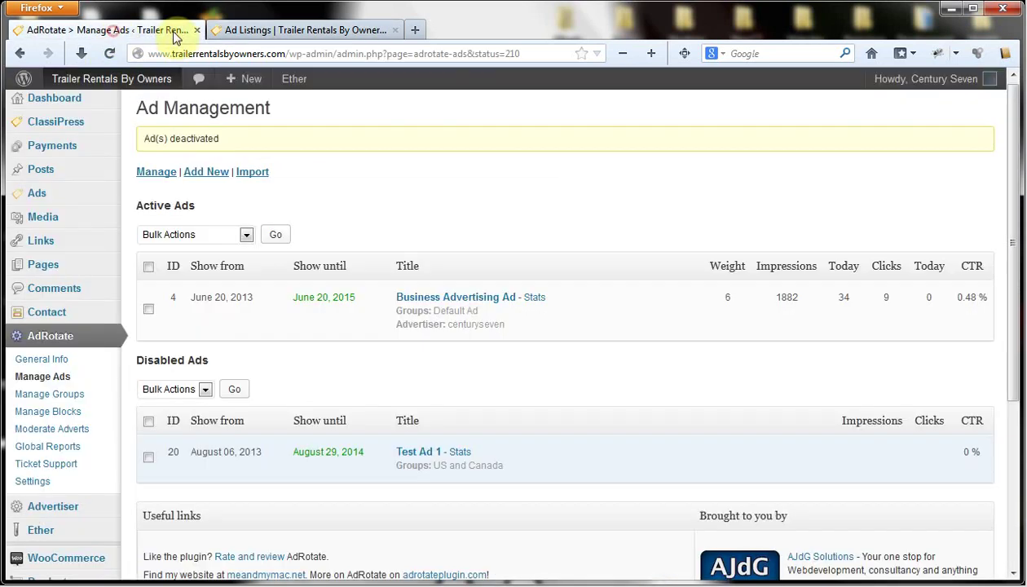
left_click(148, 458)
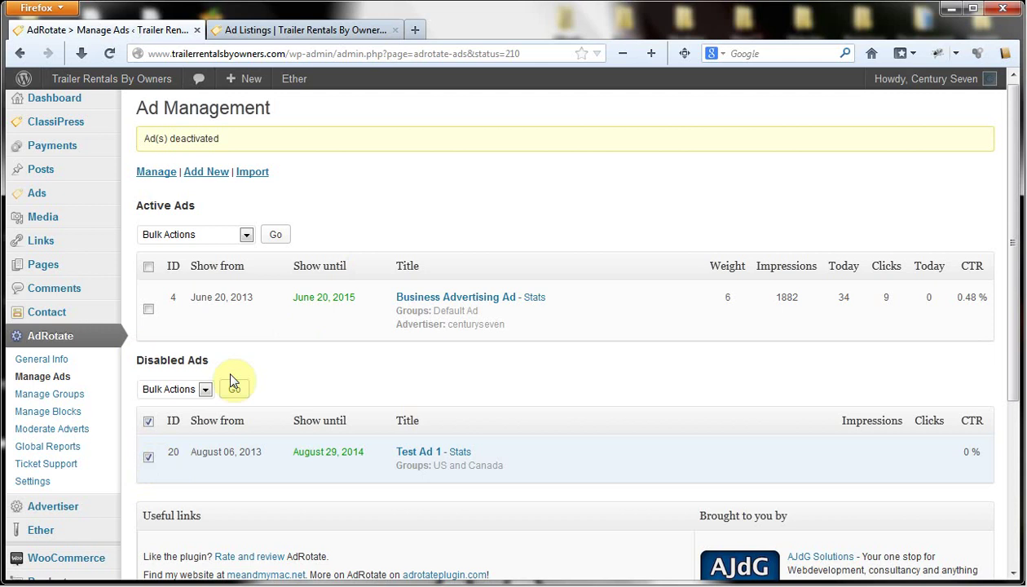
left_click(206, 392)
left_click(195, 426)
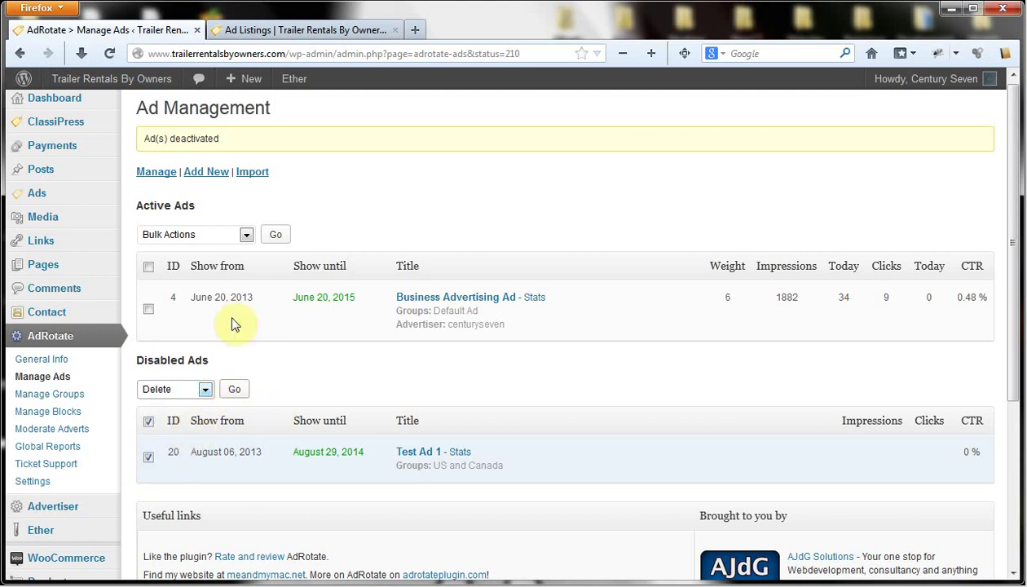
left_click(247, 236)
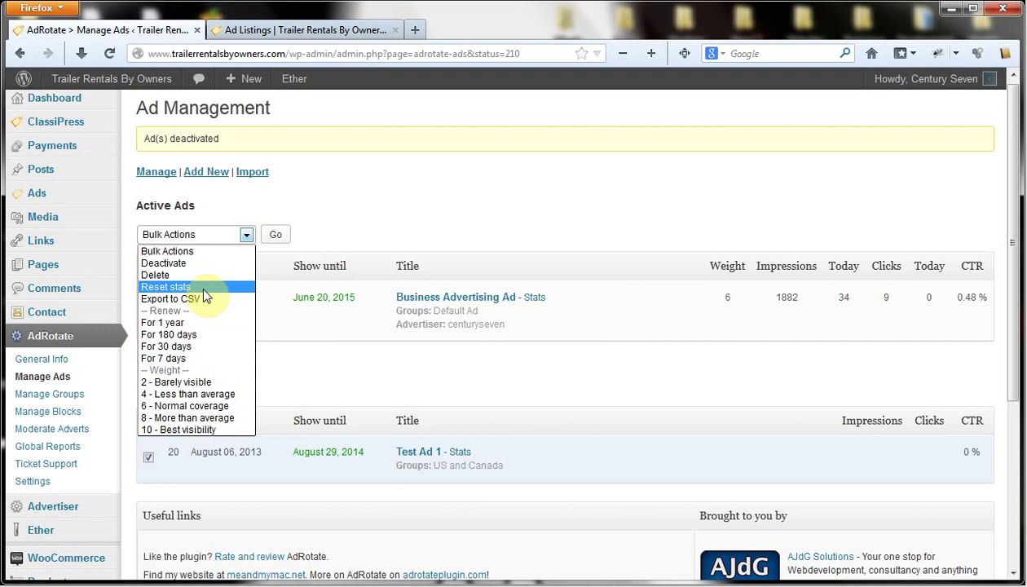
left_click(465, 155)
left_click(205, 395)
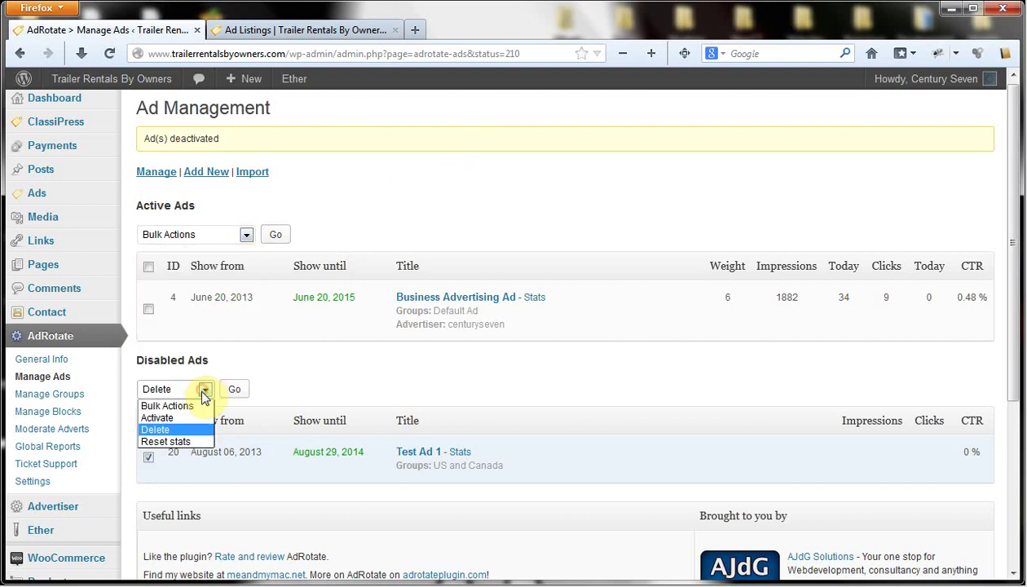
left_click(185, 429)
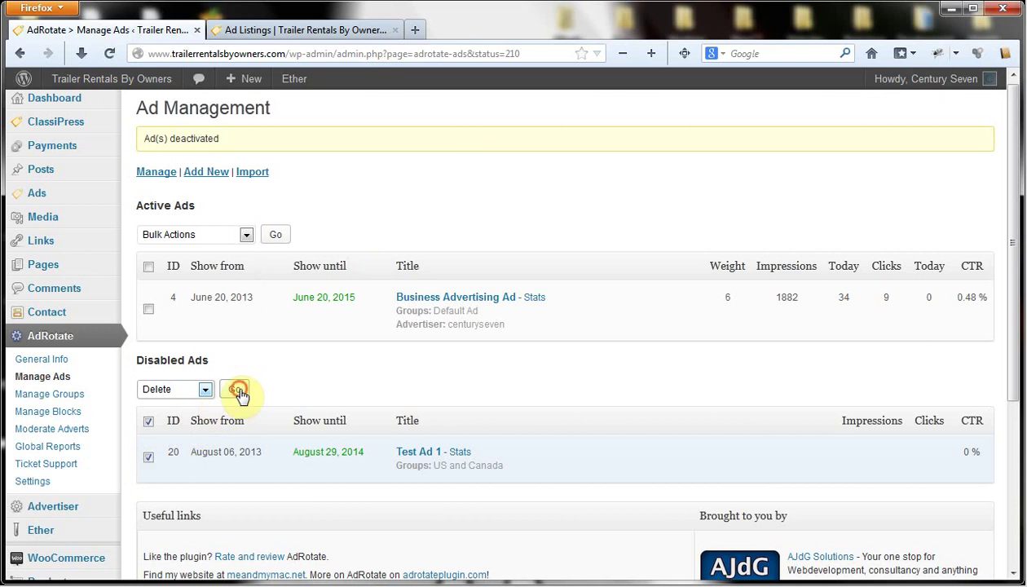
left_click(238, 391)
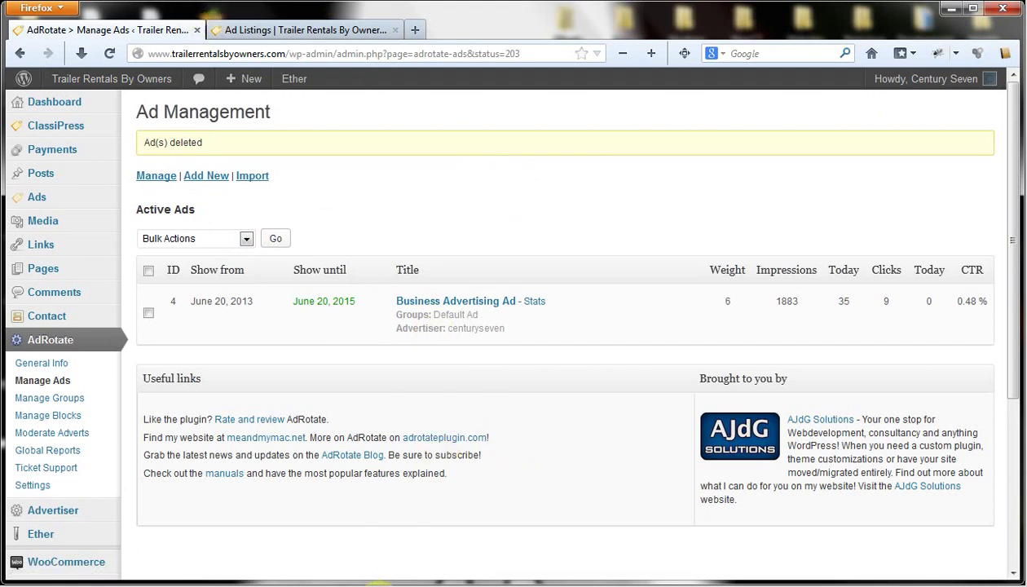
left_click(861, 581)
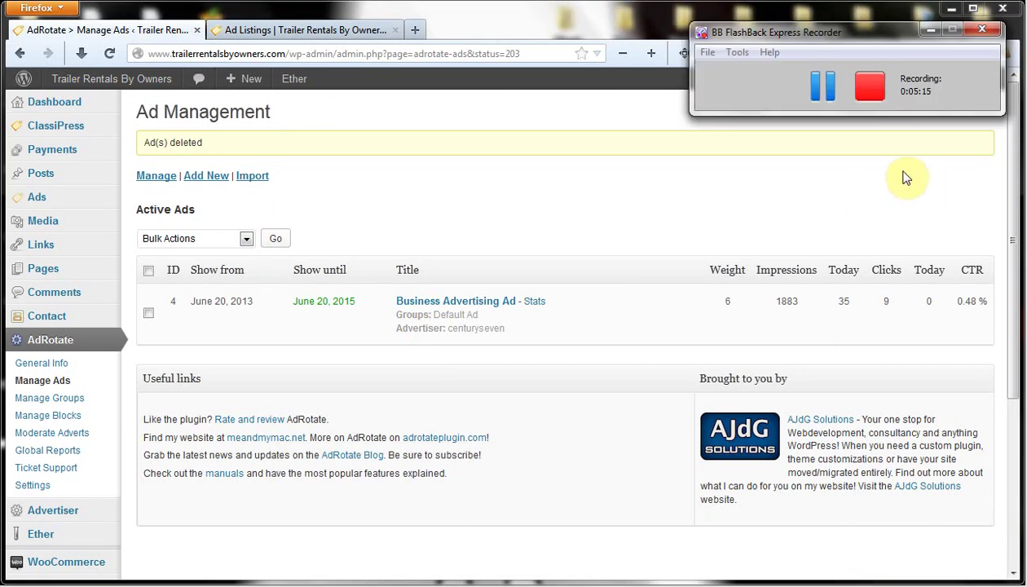